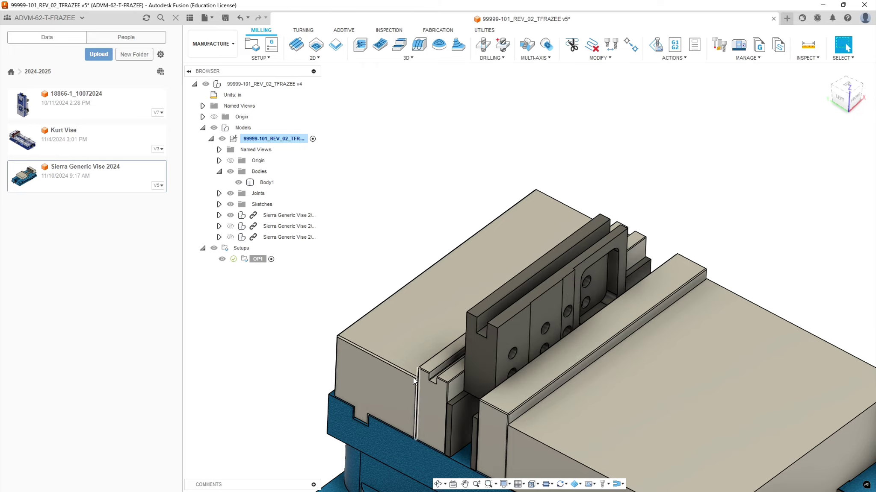
# Examine the slot along the part's top and its clamping between the vise jaws from several angles.
pyautogui.scroll(2, 409, 377)
pyautogui.keyDown('shift'); pyautogui.moveTo(557, 337); pyautogui.dragTo(501, 394, button='middle'); pyautogui.keyUp('shift')
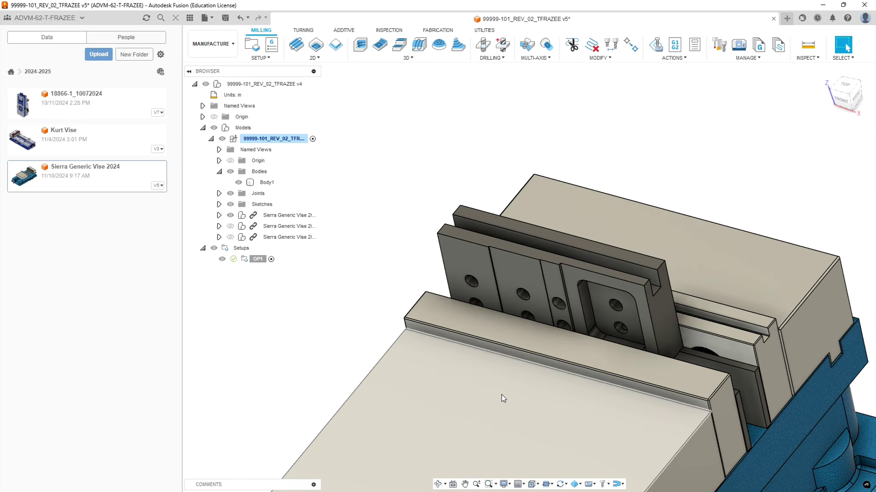
pyautogui.scroll(-3, 526, 381)
pyautogui.scroll(3, 581, 295)
pyautogui.click(501, 395)
pyautogui.keyDown('shift'); pyautogui.moveTo(502, 396); pyautogui.dragTo(500, 345, button='middle'); pyautogui.keyUp('shift')
pyautogui.click(719, 312)
pyautogui.moveTo(698, 301)
pyautogui.keyDown('shift'); pyautogui.mouseDown(button='middle')
pyautogui.moveTo(676, 285)
pyautogui.moveTo(667, 315)
pyautogui.moveTo(686, 299)
pyautogui.moveTo(696, 307)
pyautogui.mouseUp(button='middle'); pyautogui.keyUp('shift')
pyautogui.scroll(-3, 625, 372)
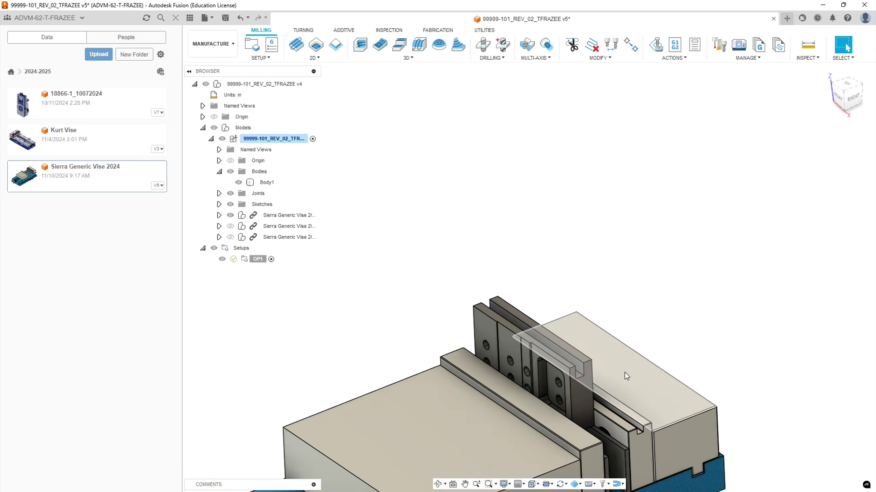
pyautogui.scroll(5, 613, 420)
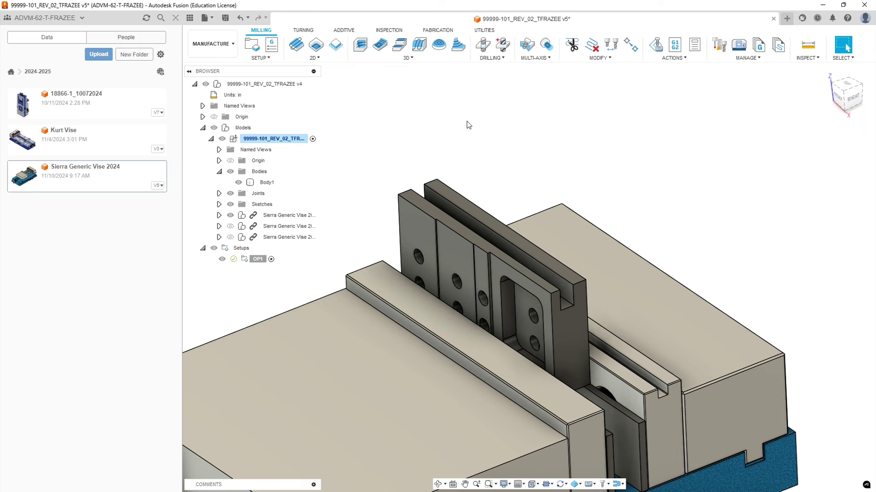
# Create a 2D Contour operation using tool 4, the 1/4" x 1" x 3" end mill from the Sierra_VF1_aluminum library.
pyautogui.click(320, 58)
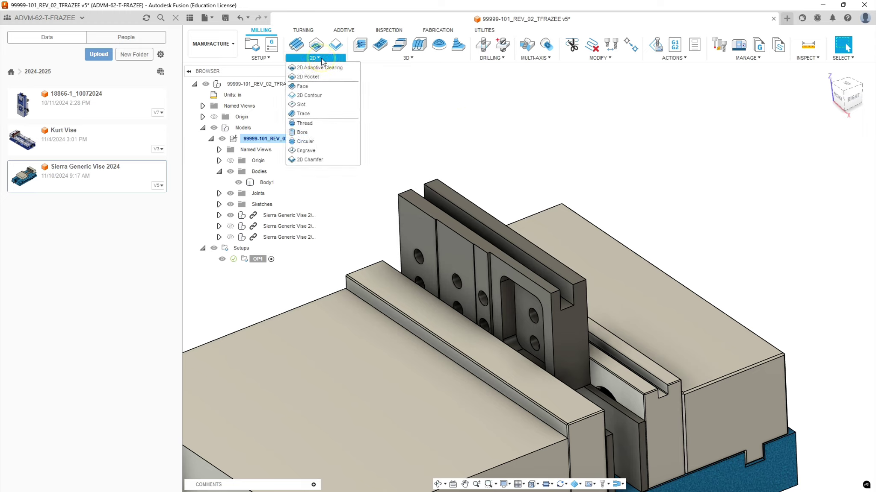
pyautogui.click(321, 94)
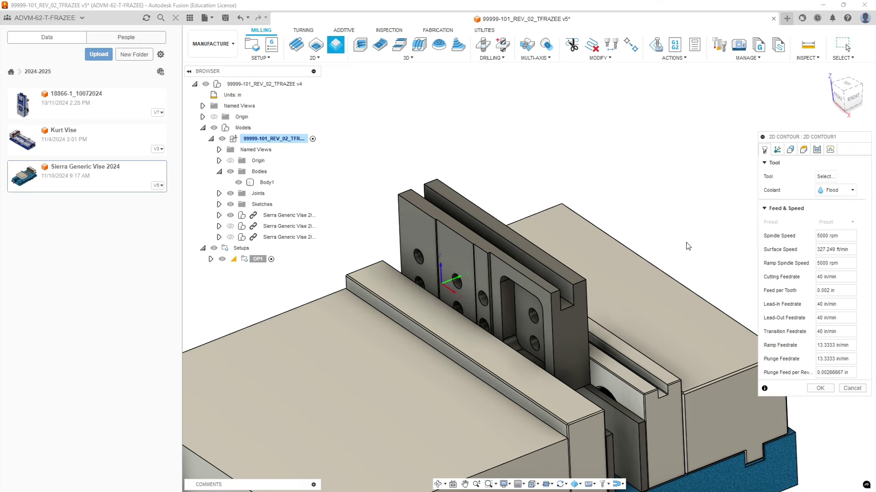
pyautogui.scroll(6, 696, 284)
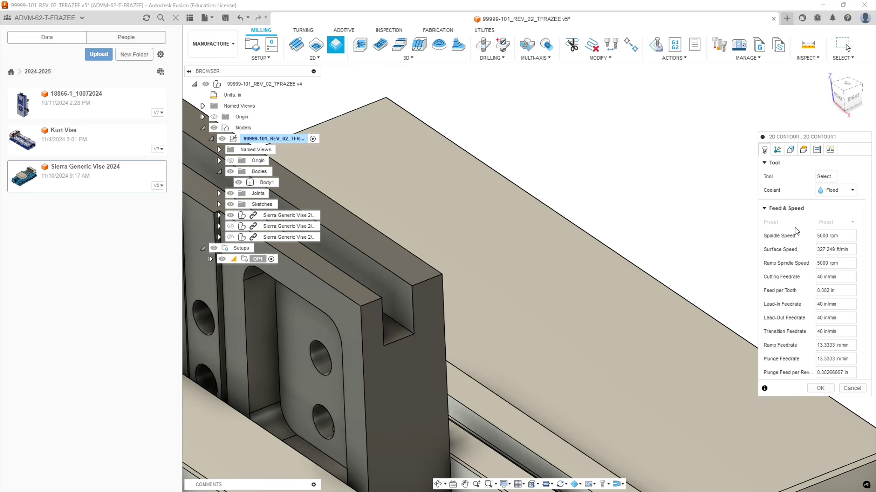
pyautogui.click(828, 176)
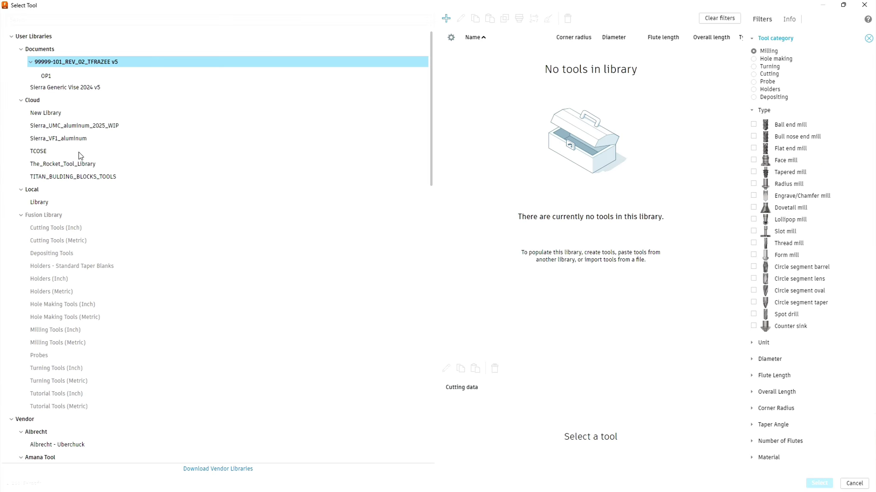
pyautogui.click(57, 138)
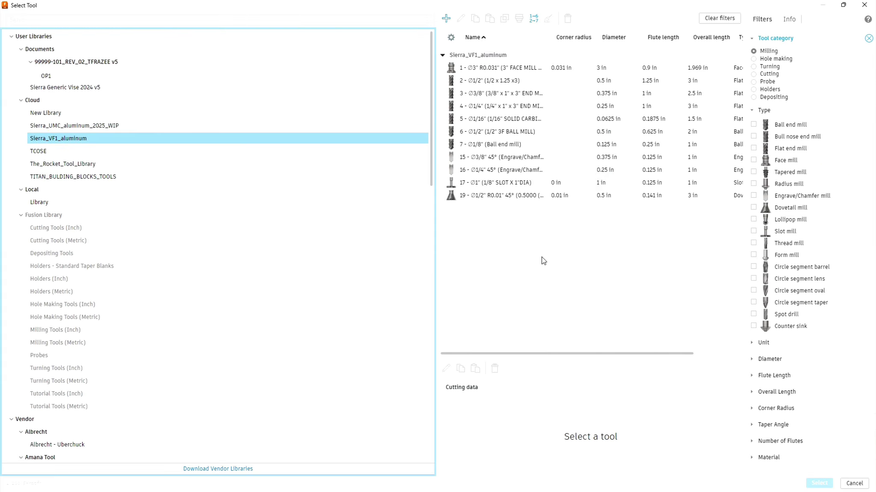
pyautogui.click(497, 106)
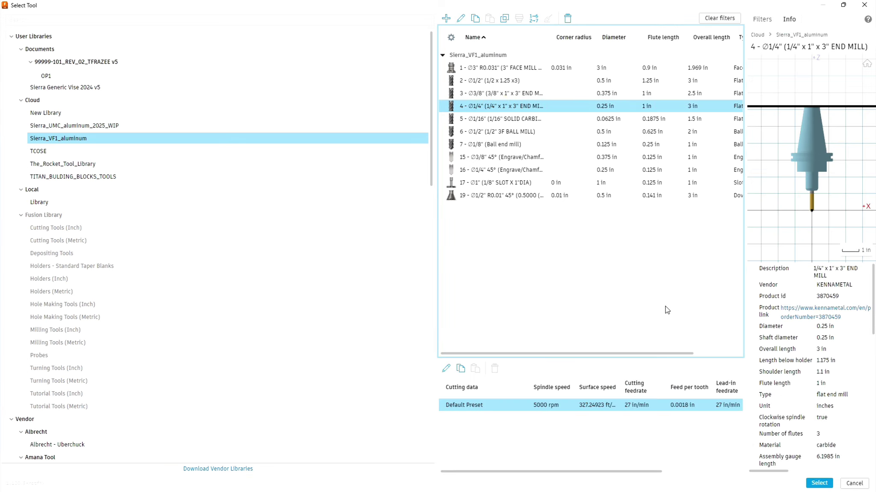
pyautogui.click(818, 483)
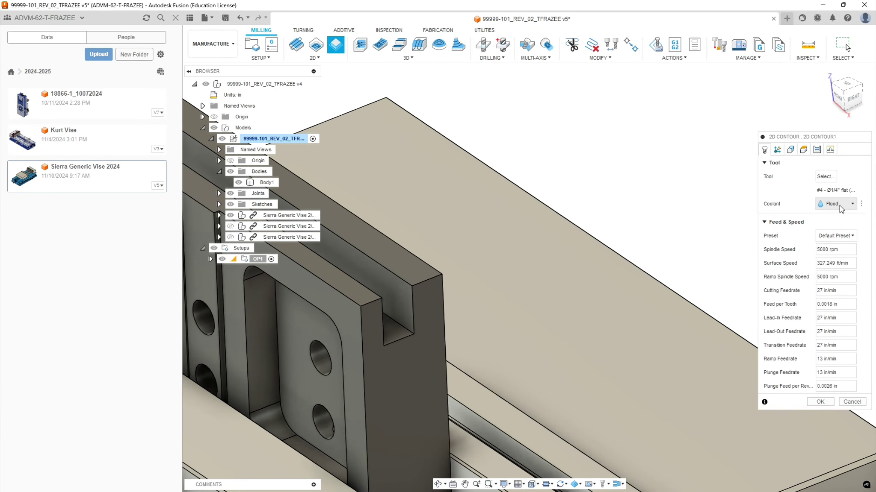
# Select the long bottom edge of the part's top slot as the contour and review the operation's heights.
pyautogui.click(790, 149)
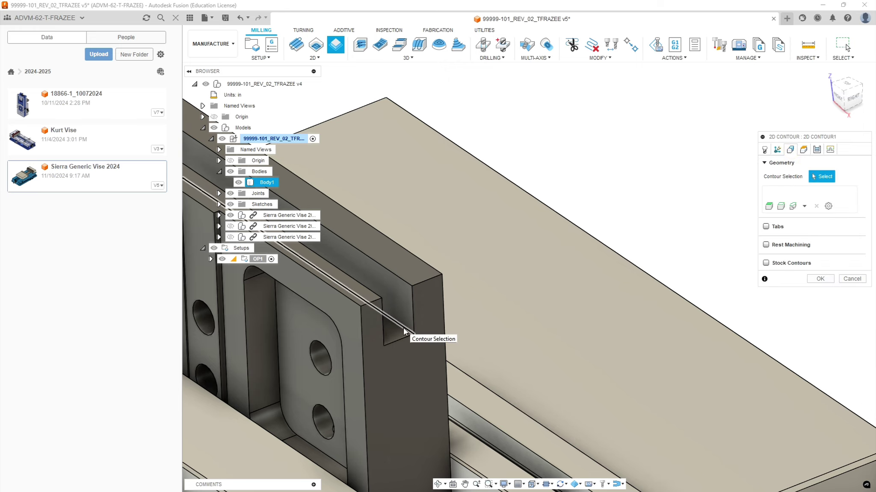
pyautogui.click(403, 327)
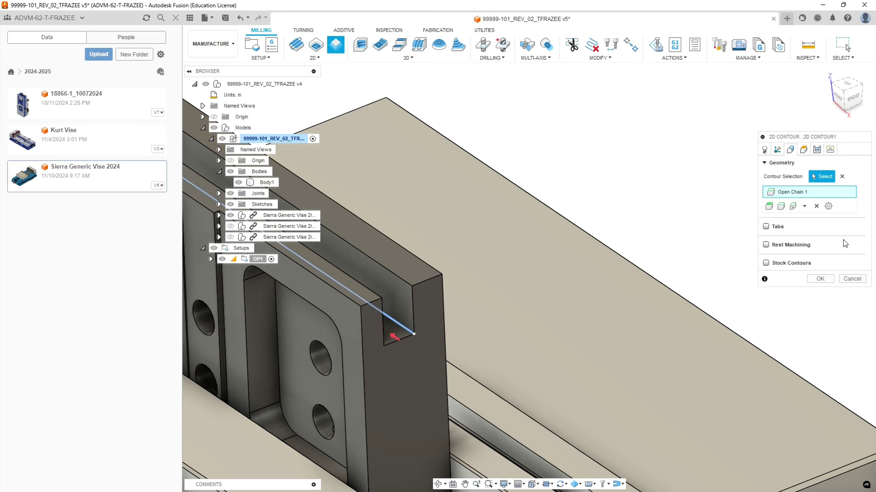
pyautogui.click(803, 149)
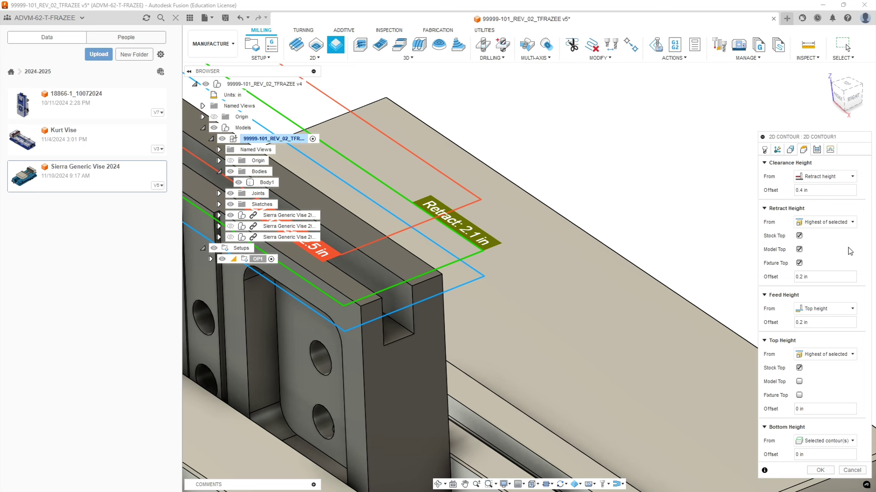
pyautogui.scroll(-10, 500, 284)
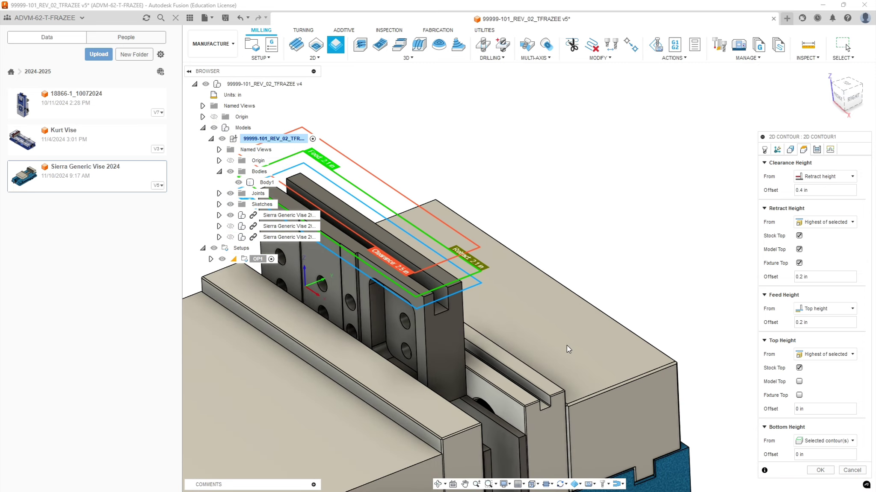
pyautogui.scroll(5, 458, 358)
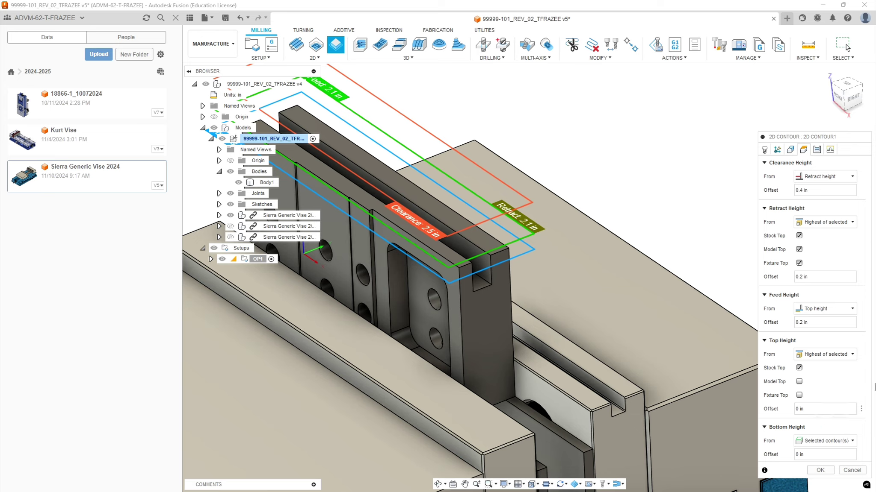
# Set the contour's compensation type to Wear and enable roughing passes.
pyautogui.click(816, 150)
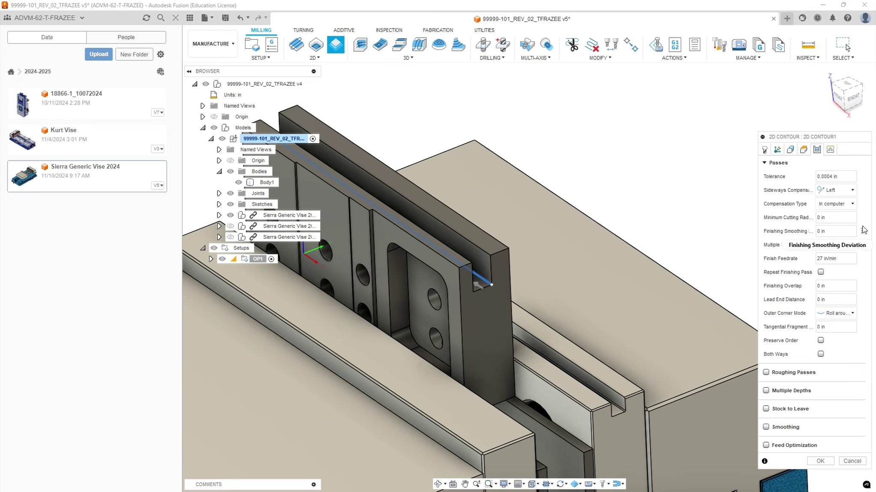
pyautogui.click(821, 209)
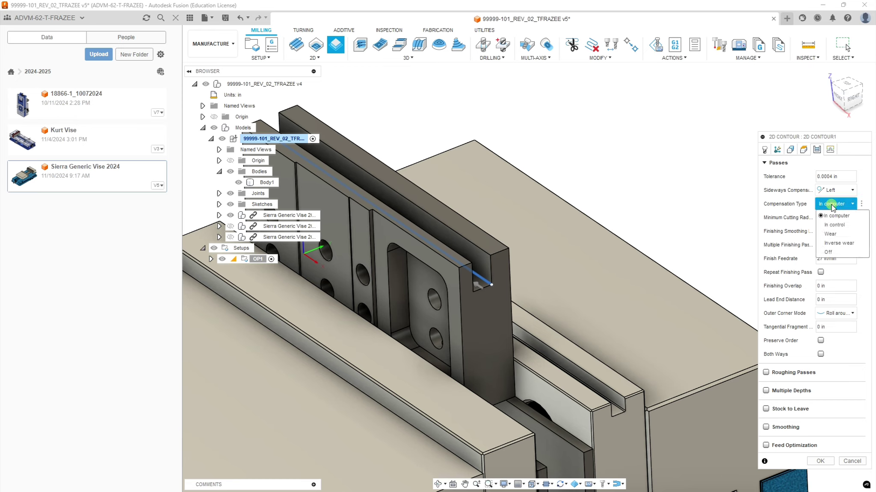
pyautogui.click(827, 233)
pyautogui.moveTo(848, 306)
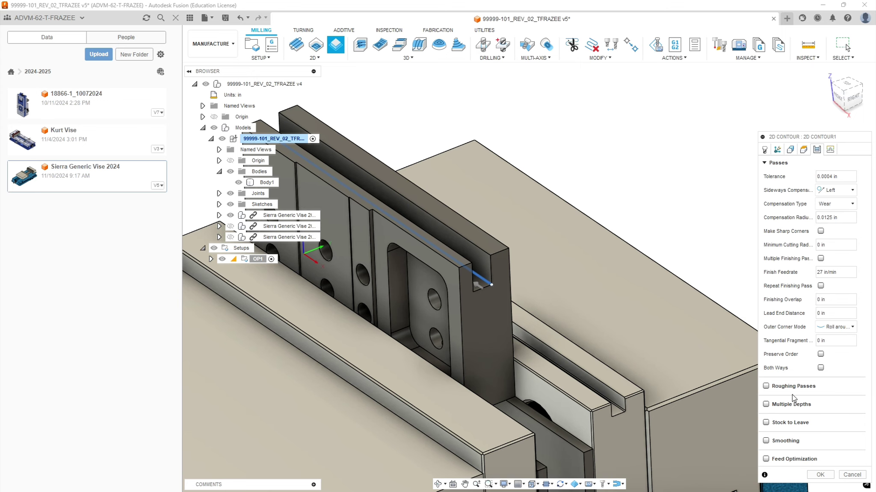
pyautogui.click(766, 386)
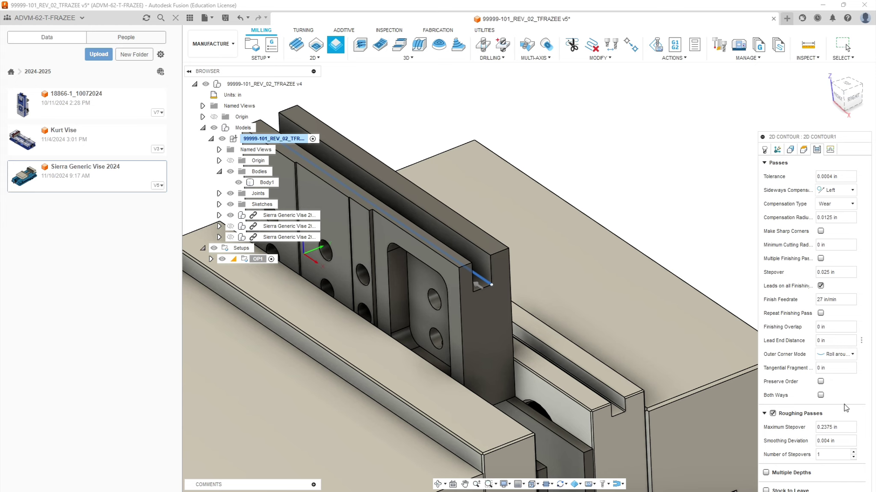
# Enable multiple depths for the contour with a maximum roughing stepdown of 0.125 in.
pyautogui.scroll(3, 872, 276)
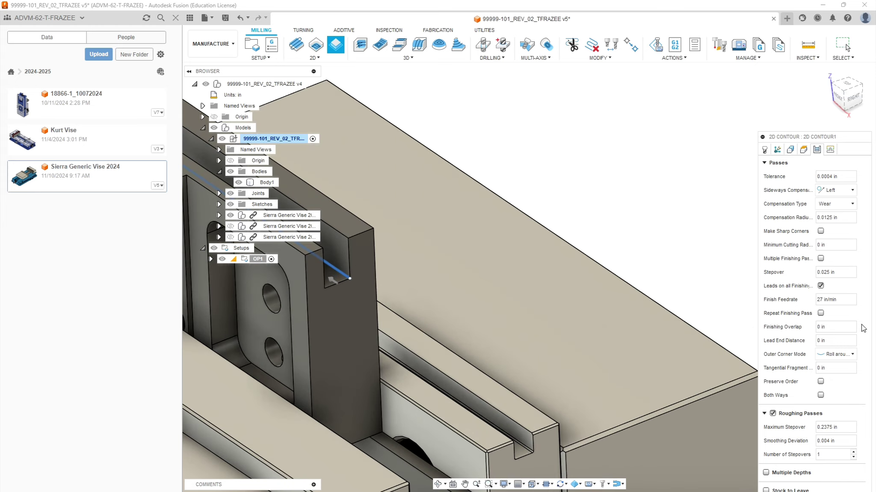
pyautogui.scroll(-4, 534, 292)
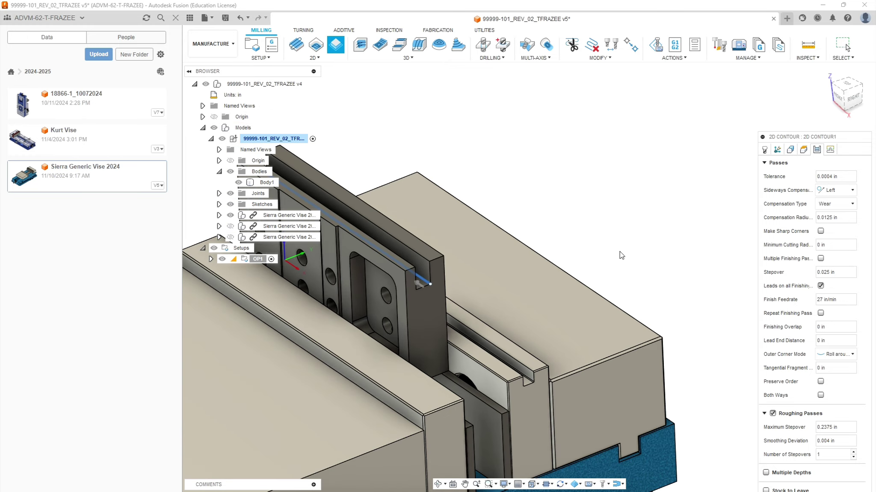
pyautogui.click(758, 464)
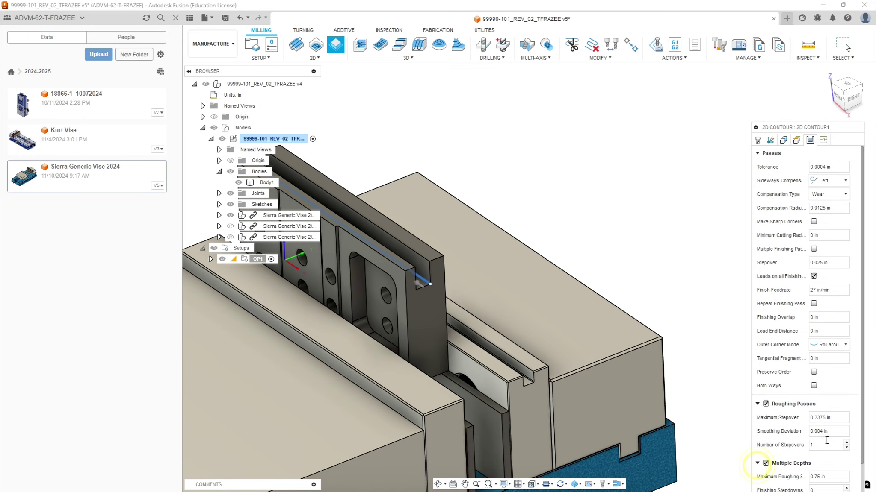
pyautogui.scroll(-3, 788, 443)
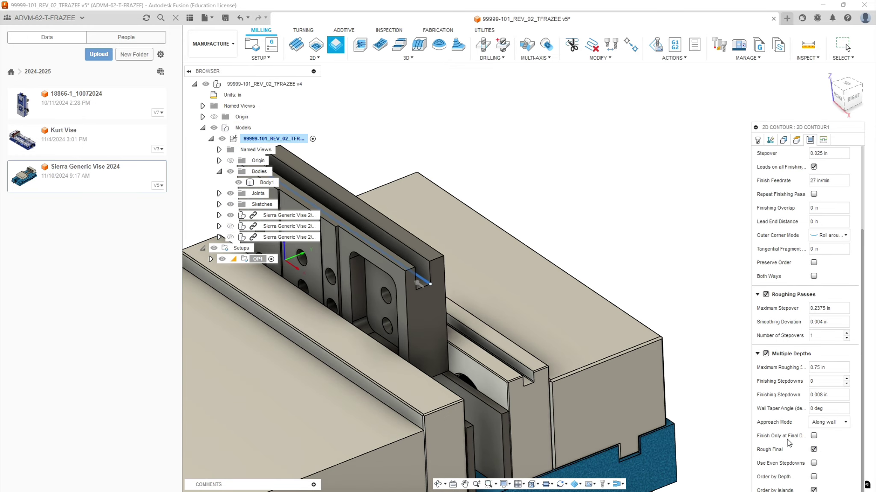
pyautogui.click(832, 366)
pyautogui.write('.125')
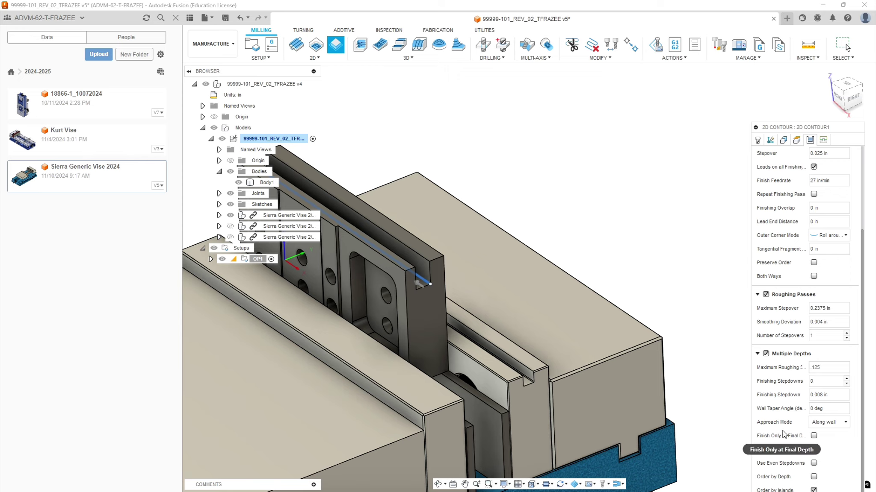
# Set one finishing stepdown of 0.01 in for the multiple depths.
pyautogui.click(832, 395)
pyautogui.click(812, 381)
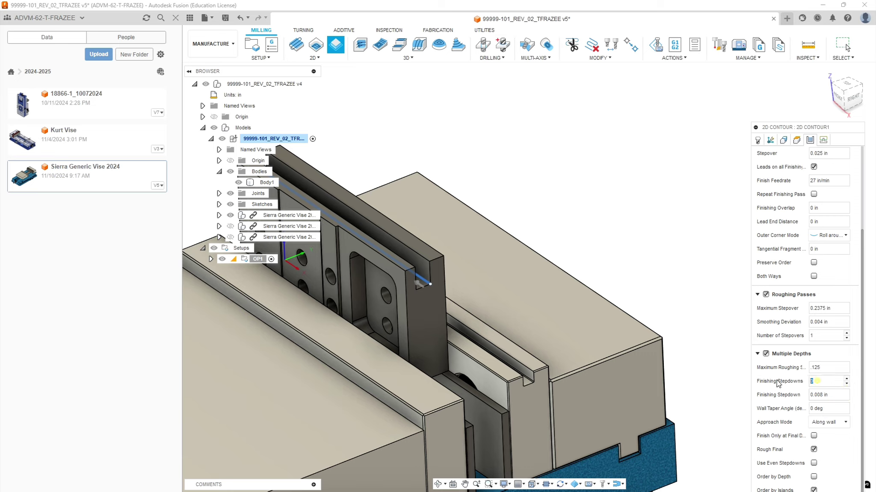
pyautogui.write('1')
pyautogui.press('Return')
pyautogui.click(817, 381)
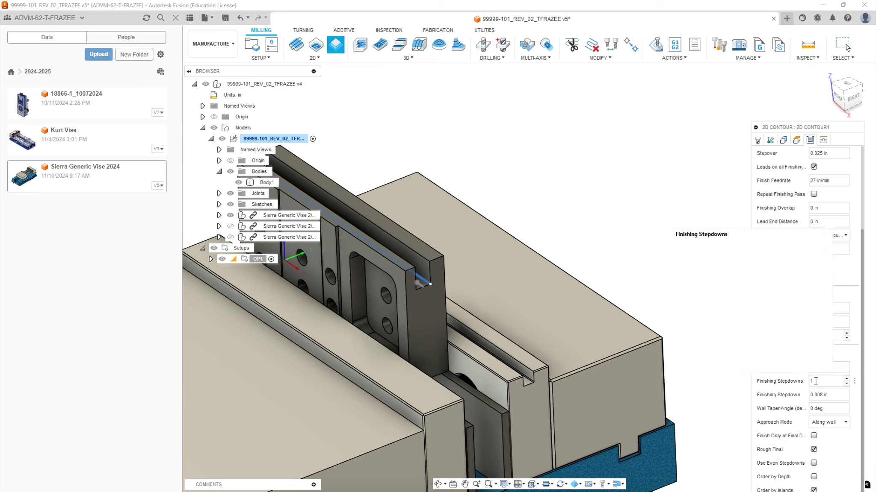
pyautogui.click(830, 395)
pyautogui.write('.01')
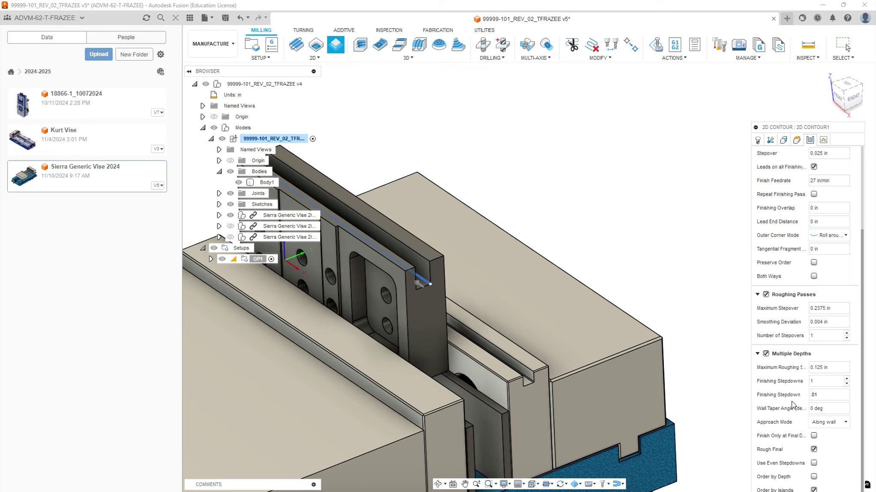
# Enable even stepdowns and turn off ordering by islands for the multiple depths.
pyautogui.scroll(-1, 798, 426)
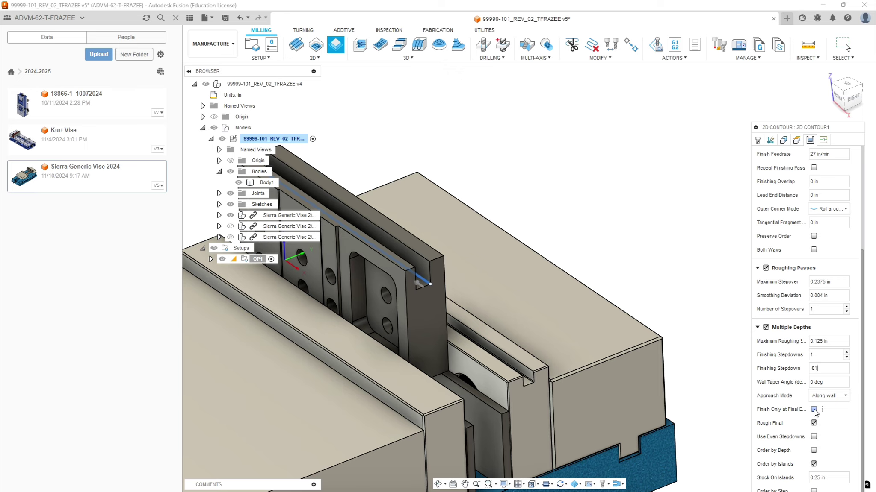
pyautogui.click(814, 437)
pyautogui.click(813, 464)
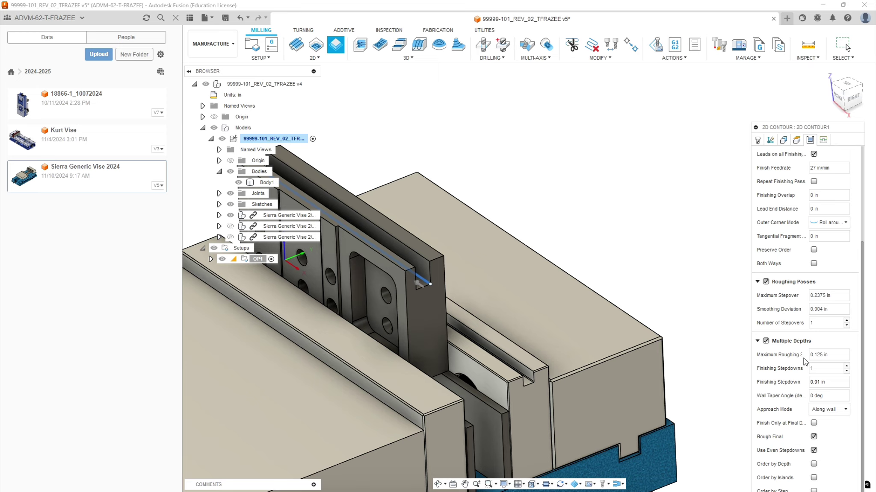
# Set the contour's finishing stepover to 0.001 in.
pyautogui.moveTo(862, 259); pyautogui.dragTo(869, 156)
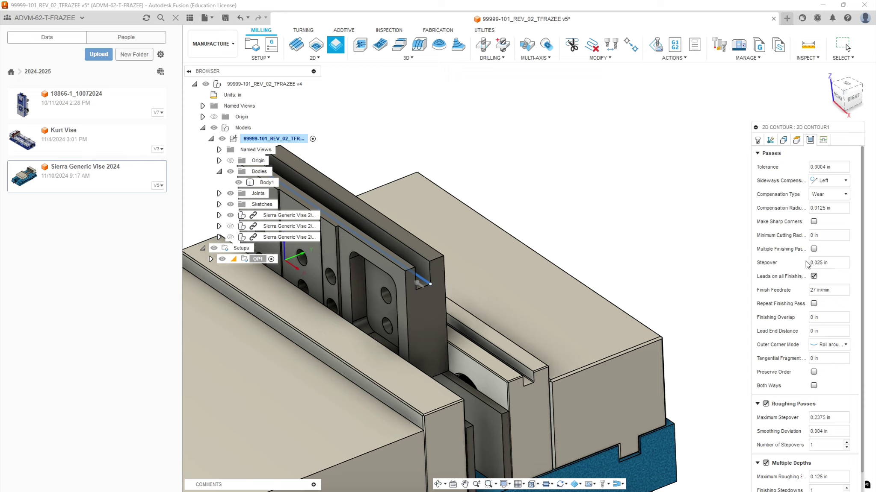
pyautogui.click(832, 263)
pyautogui.write('.001')
# Set the horizontal lead-in radius to 0 in, the lead-in sweep angle to 0 deg and the linear lead-in distance to 0.13 in.
pyautogui.click(823, 139)
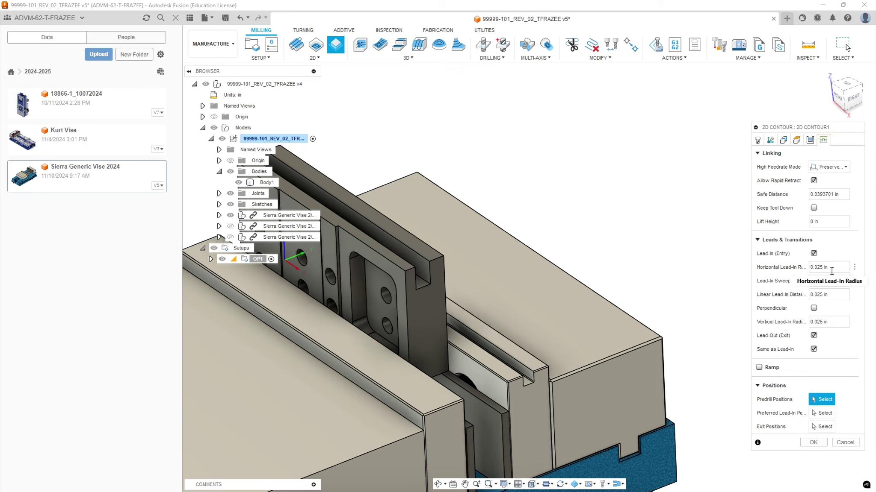
pyautogui.tripleClick(836, 266)
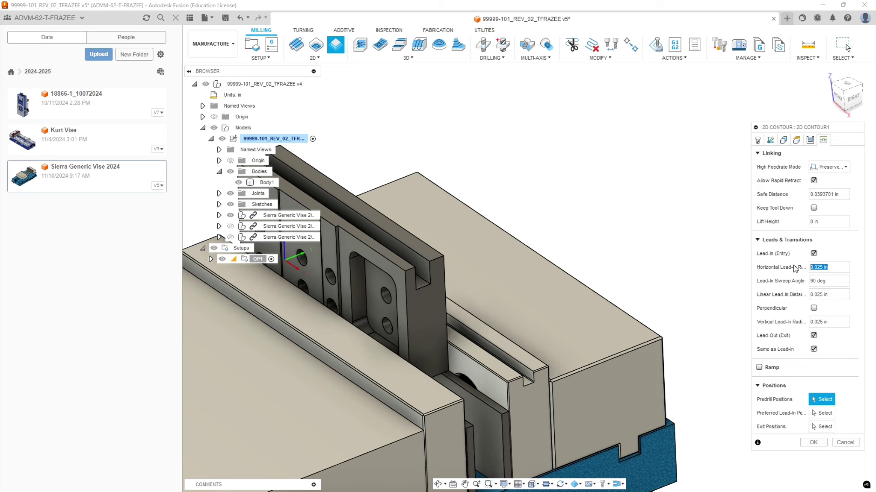
pyautogui.write('0')
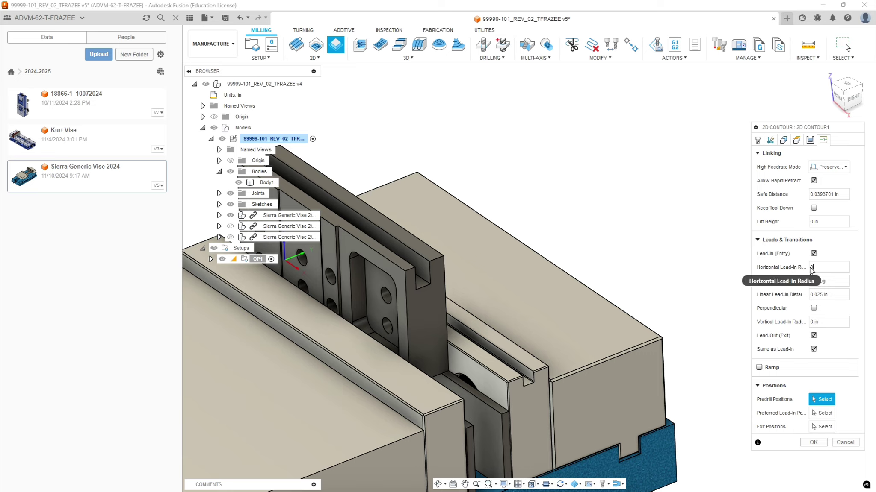
pyautogui.tripleClick(829, 280)
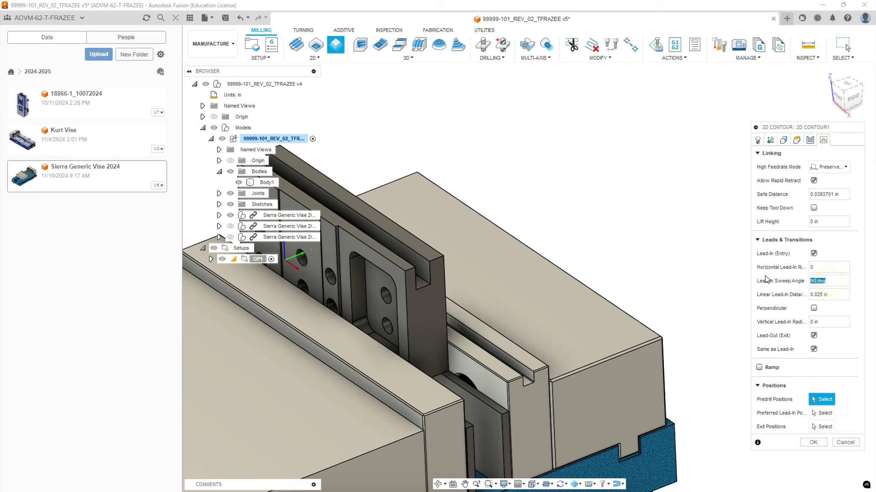
pyautogui.write('0')
pyautogui.tripleClick(837, 295)
pyautogui.press('BackSpace')
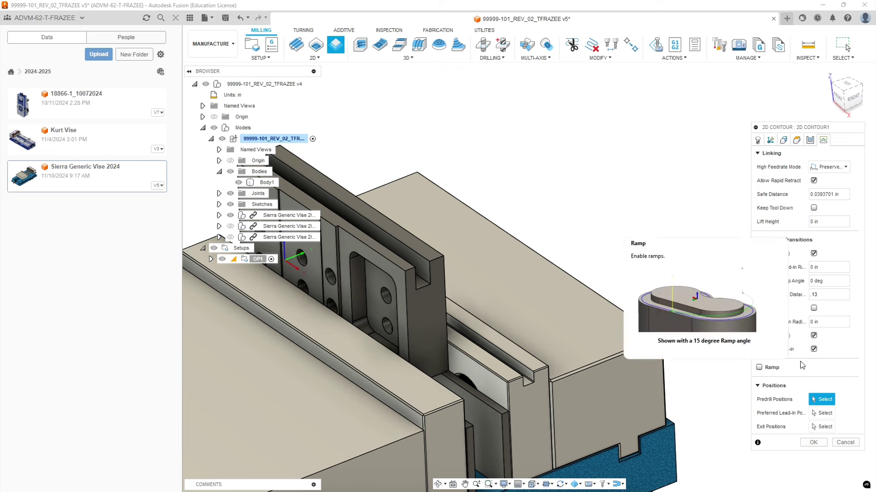
# Generate the 2D contour toolpath and examine its passes and lead-ins along the part's top slot.
pyautogui.click(813, 442)
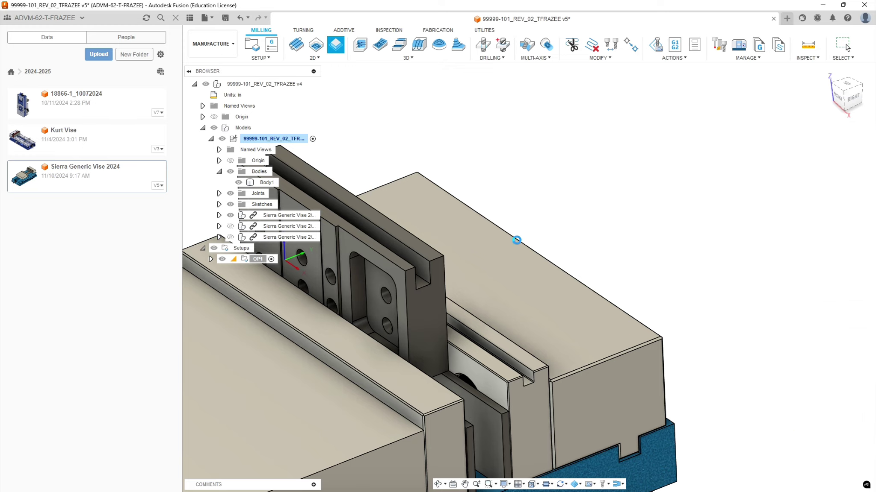
pyautogui.scroll(8, 402, 276)
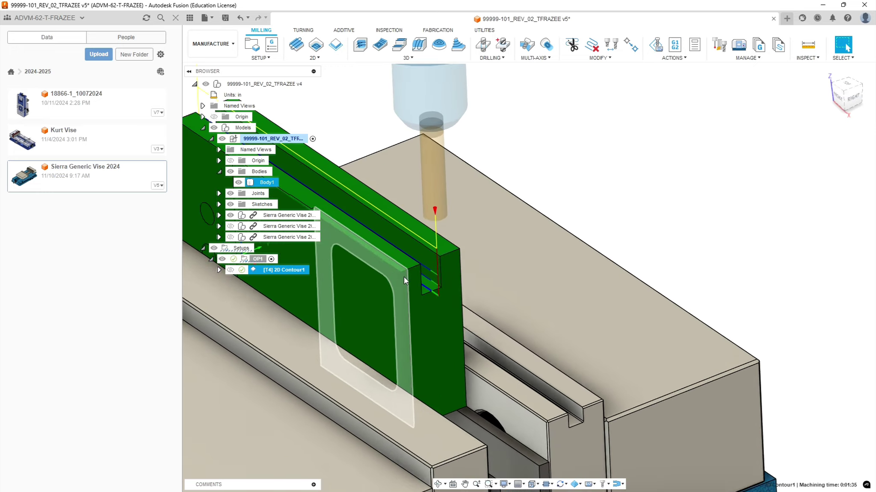
pyautogui.keyDown('shift'); pyautogui.moveTo(461, 286); pyautogui.dragTo(428, 295, button='middle'); pyautogui.keyUp('shift')
pyautogui.scroll(6, 421, 303)
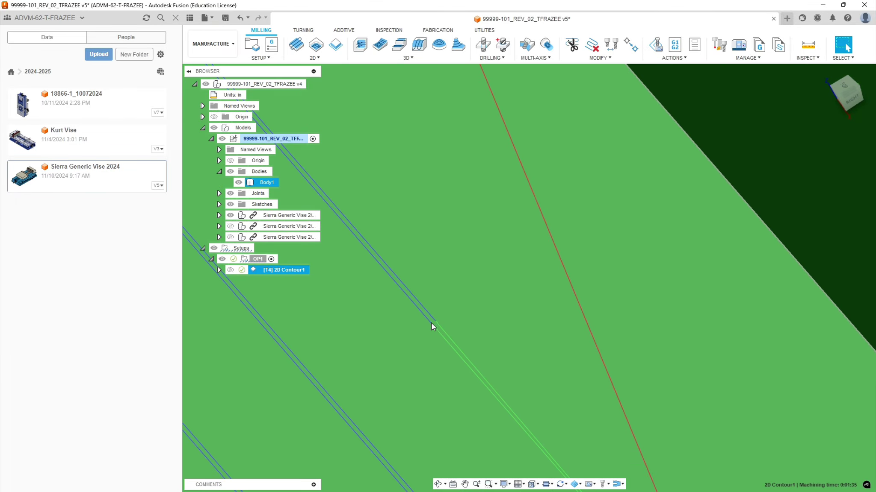
pyautogui.scroll(-5, 461, 362)
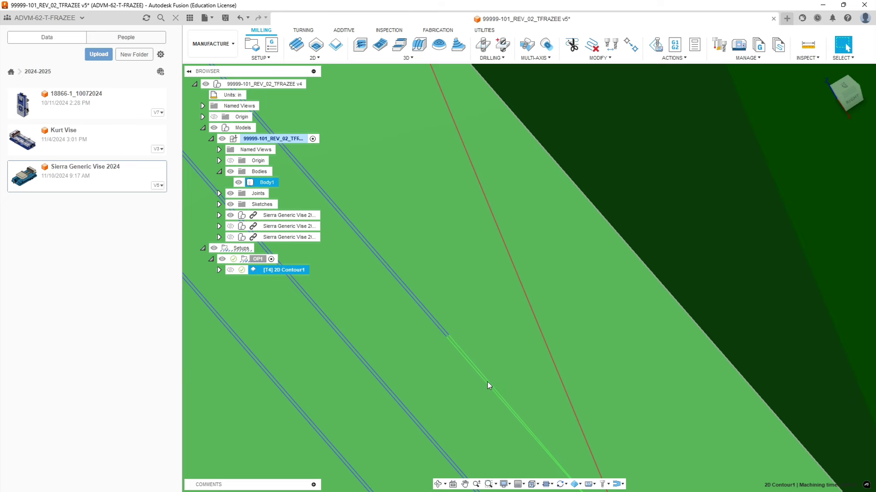
pyautogui.scroll(-8, 449, 342)
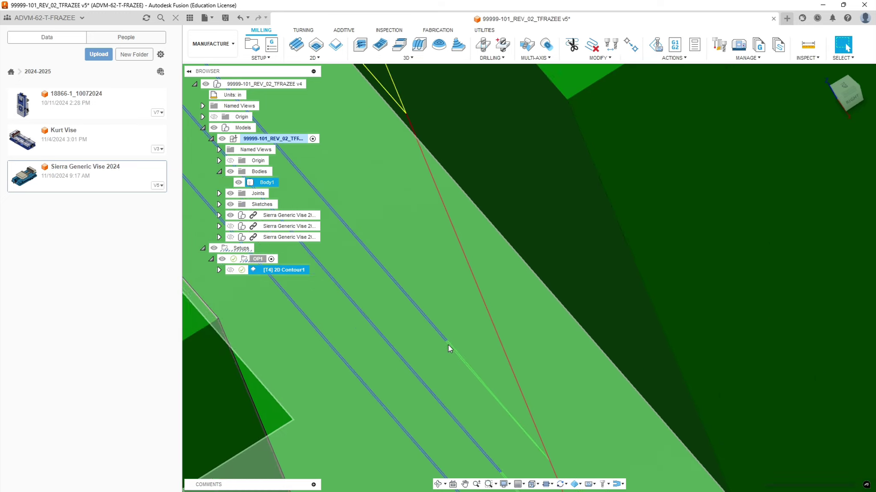
pyautogui.scroll(-10, 453, 342)
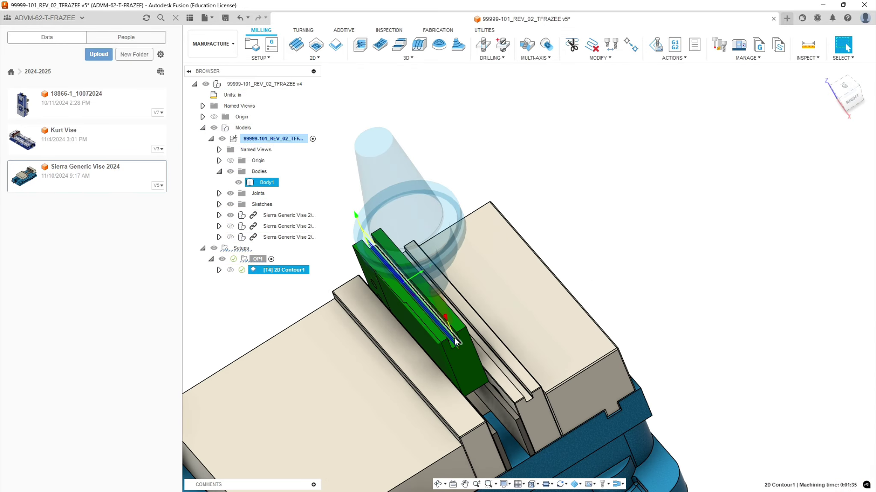
pyautogui.scroll(-3, 454, 339)
pyautogui.keyDown('shift'); pyautogui.moveTo(487, 347); pyautogui.dragTo(353, 320, button='middle'); pyautogui.keyUp('shift')
pyautogui.scroll(-8, 353, 320)
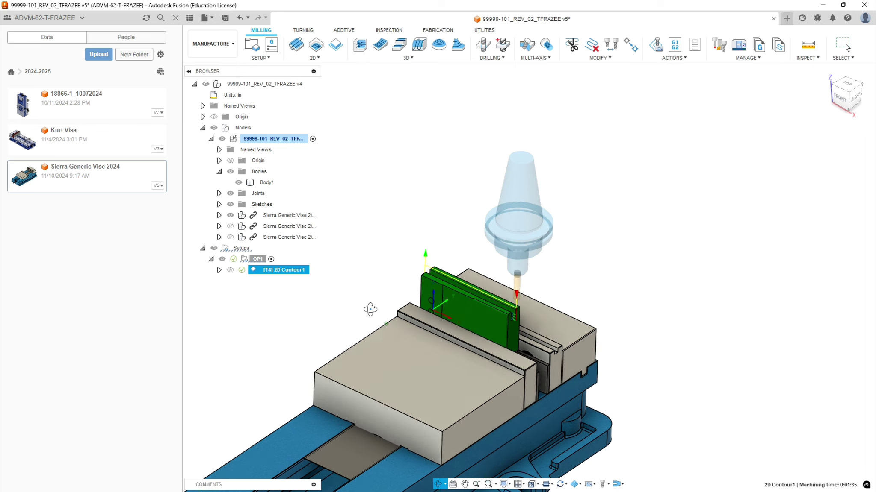
pyautogui.scroll(3, 301, 335)
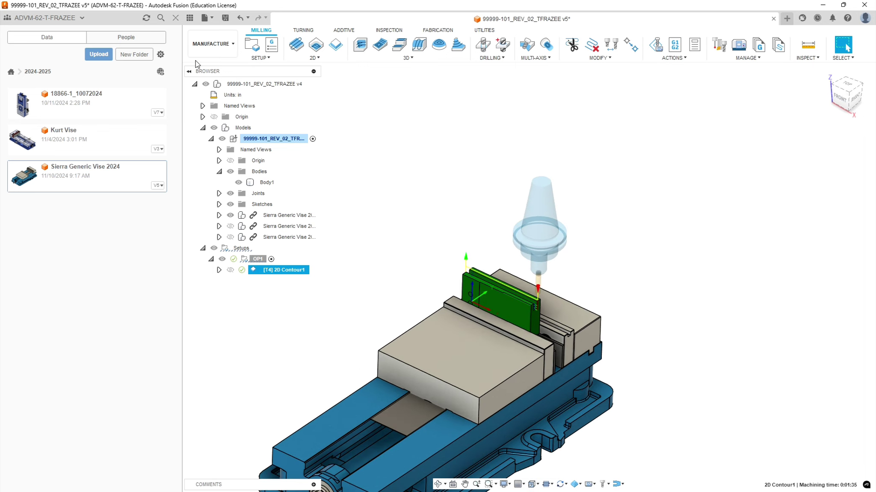
# Close the data panel, then show the second Sierra Generic Vise component and hide the first one.
pyautogui.click(175, 19)
pyautogui.click(427, 184)
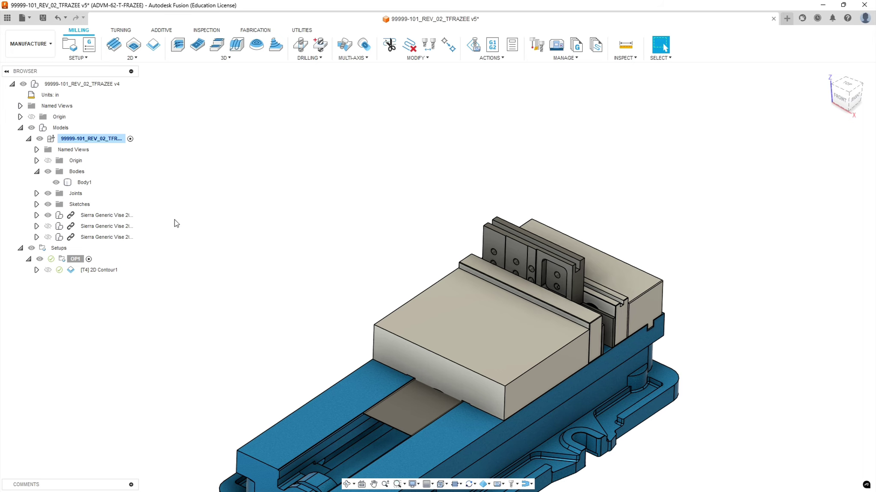
pyautogui.click(48, 227)
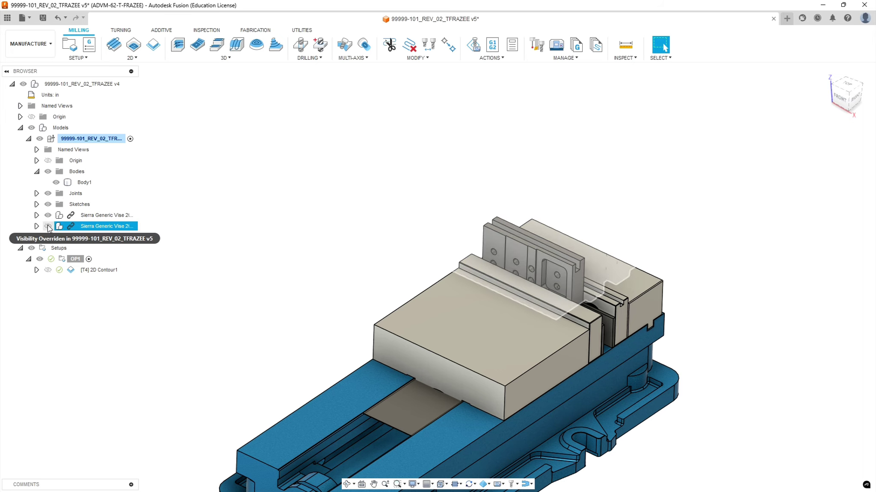
pyautogui.click(48, 227)
pyautogui.click(48, 216)
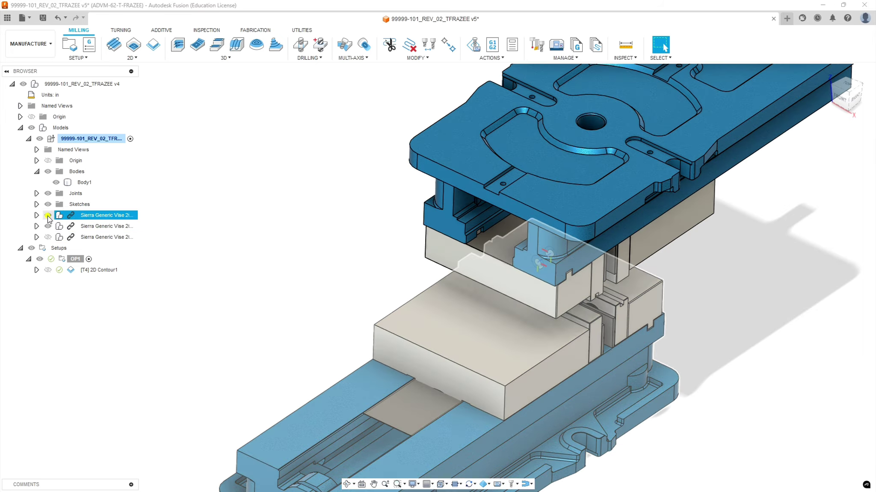
pyautogui.click(47, 216)
# Create a new setup for the flipped part held in the second vise and check its stock mode.
pyautogui.keyDown('shift'); pyautogui.moveTo(361, 395); pyautogui.dragTo(407, 247, button='middle'); pyautogui.keyUp('shift')
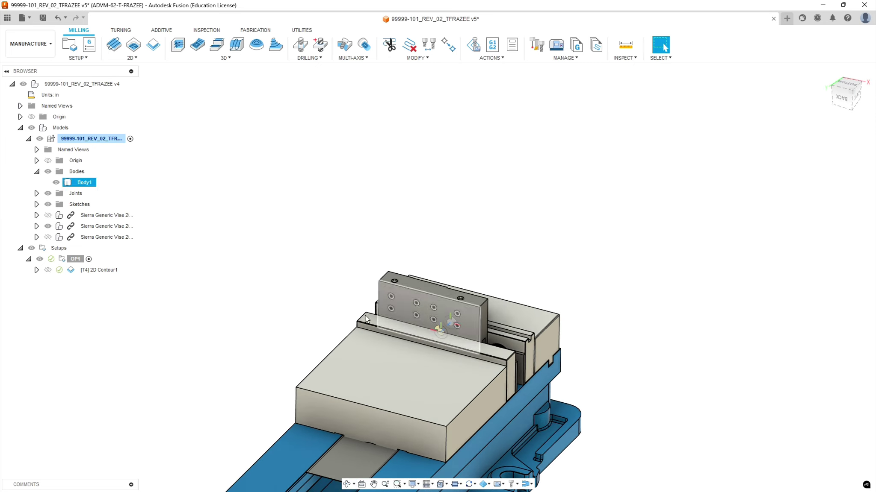
pyautogui.scroll(5, 423, 286)
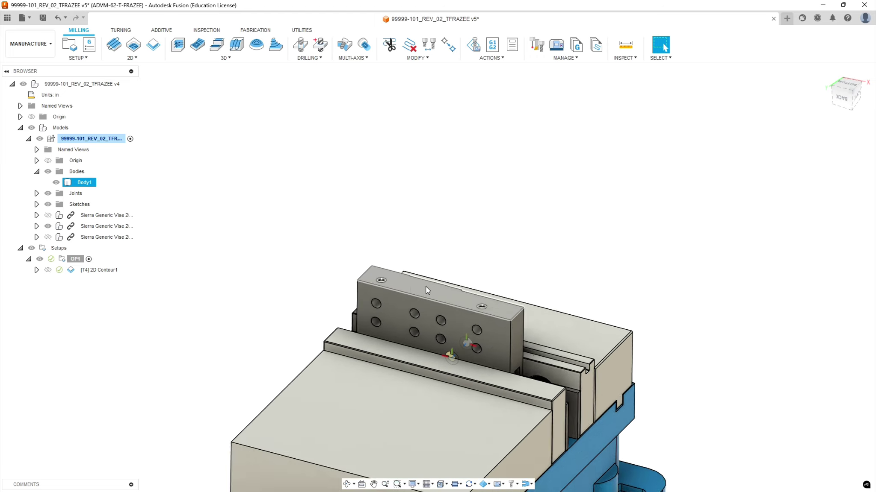
pyautogui.keyDown('shift'); pyautogui.moveTo(423, 286); pyautogui.dragTo(428, 278, button='middle'); pyautogui.keyUp('shift')
pyautogui.keyDown('shift'); pyautogui.moveTo(407, 329); pyautogui.dragTo(406, 350, button='middle'); pyautogui.keyUp('shift')
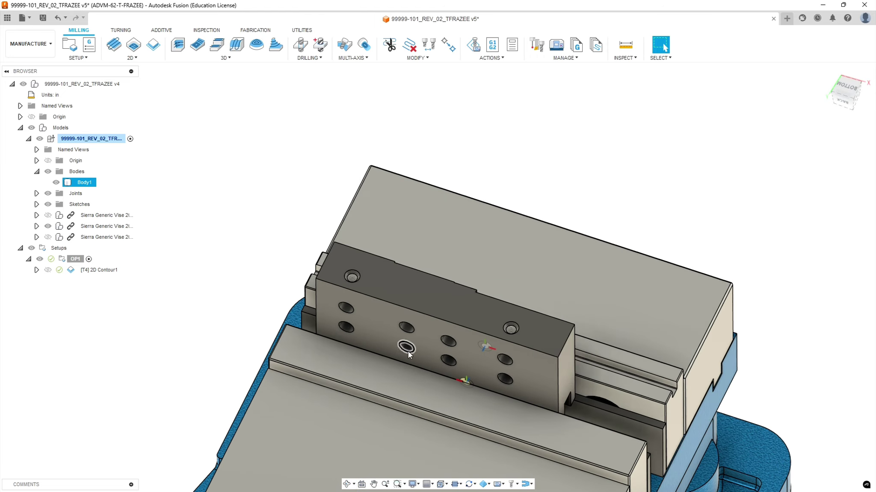
pyautogui.click(158, 350)
pyautogui.click(60, 248)
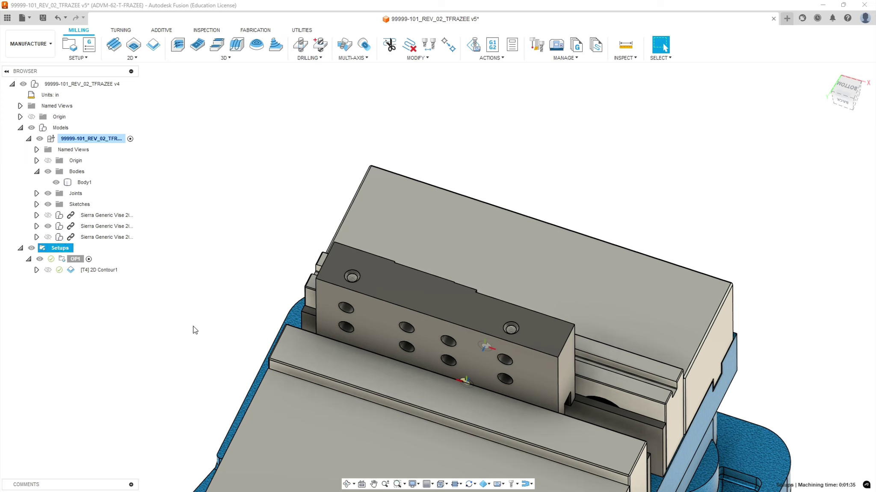
pyautogui.rightClick(59, 248)
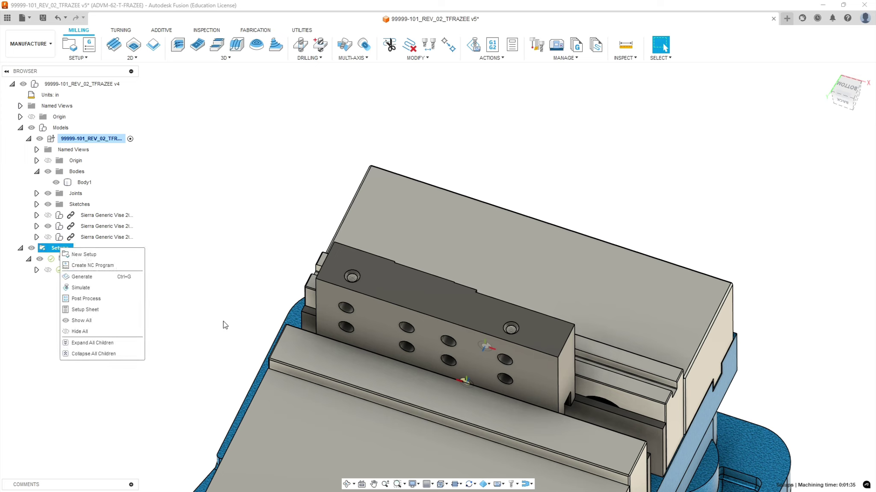
pyautogui.click(84, 255)
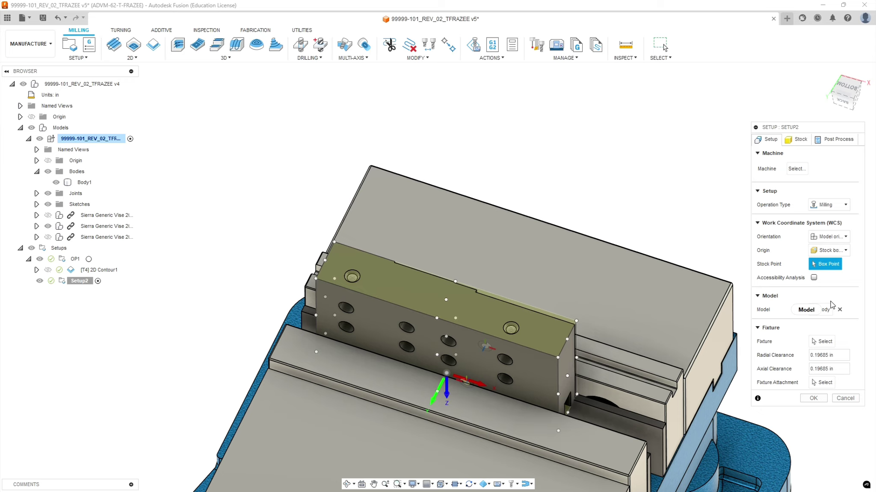
pyautogui.click(802, 141)
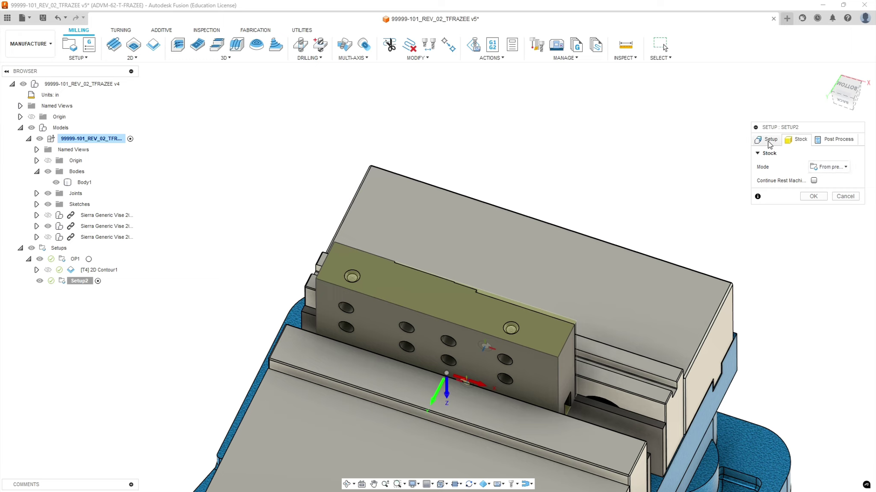
pyautogui.click(769, 142)
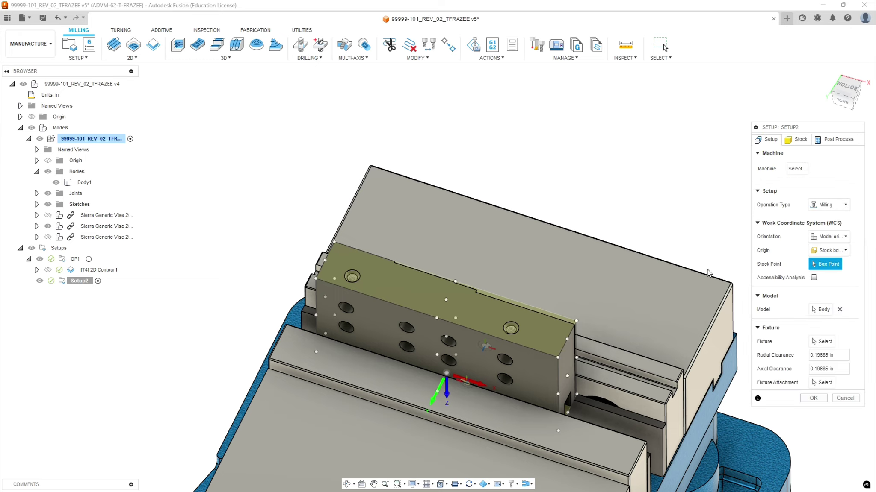
# Orient the WCS by Z axis/plane and X axis, using the part's upward two-hole face and its long edge, with the X axis flipped.
pyautogui.keyDown('shift'); pyautogui.moveTo(640, 258); pyautogui.dragTo(701, 247, button='middle'); pyautogui.keyUp('shift')
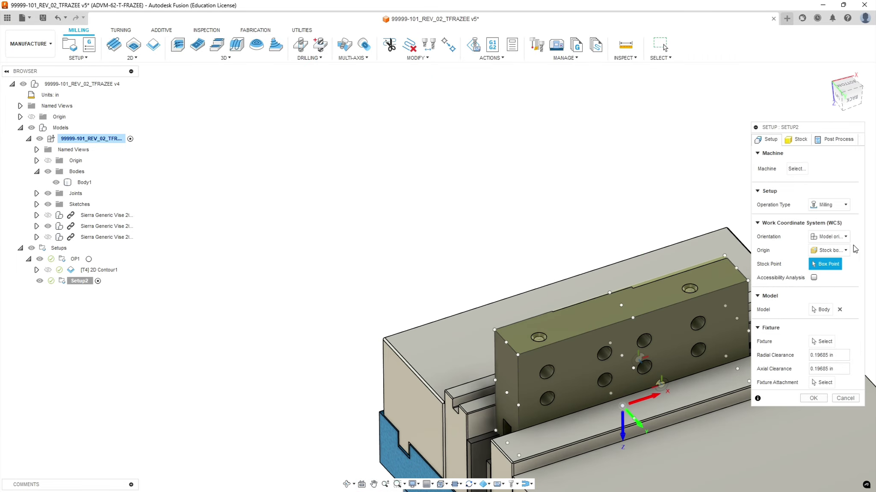
pyautogui.click(828, 240)
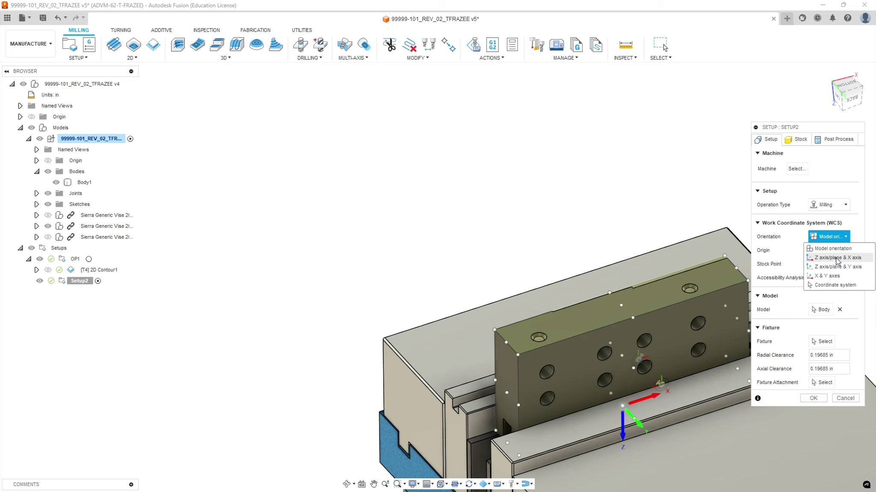
pyautogui.click(836, 258)
pyautogui.click(588, 313)
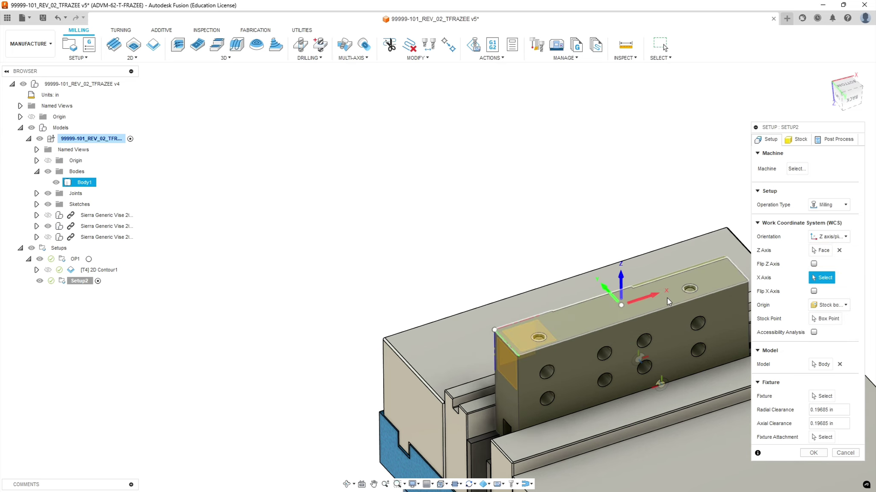
pyautogui.keyDown('shift'); pyautogui.moveTo(668, 301); pyautogui.dragTo(596, 351, button='middle'); pyautogui.keyUp('shift')
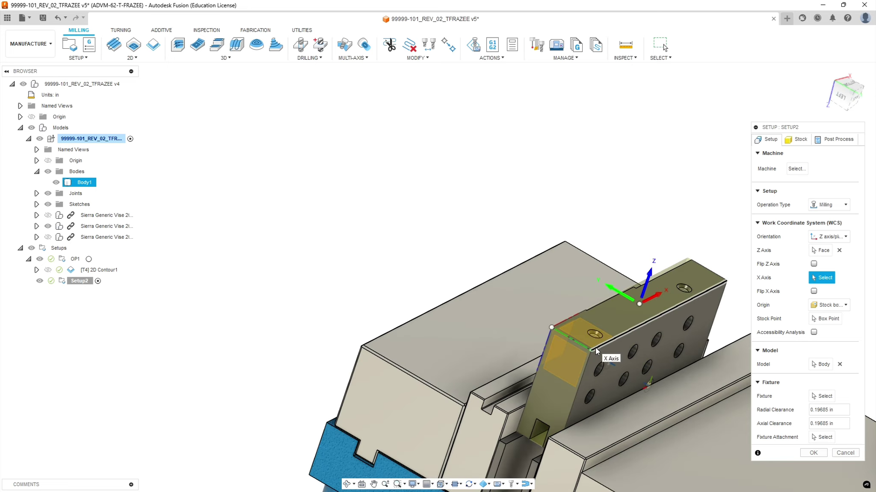
pyautogui.click(597, 352)
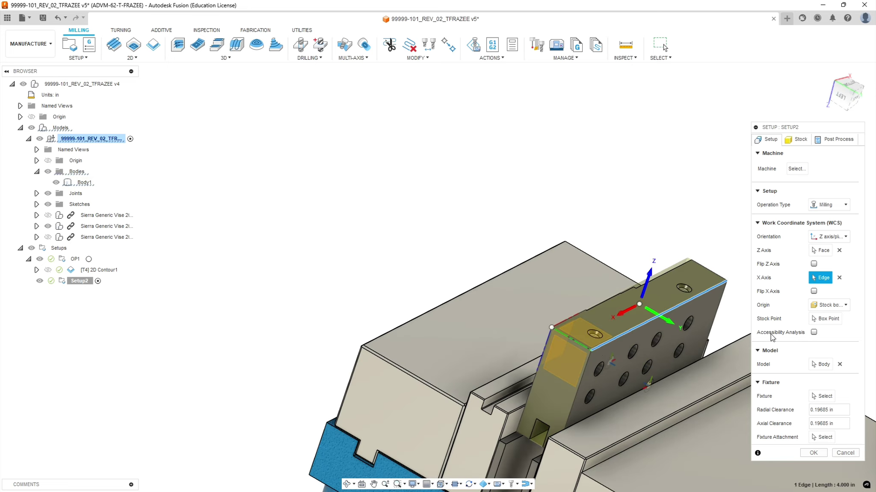
pyautogui.click(813, 292)
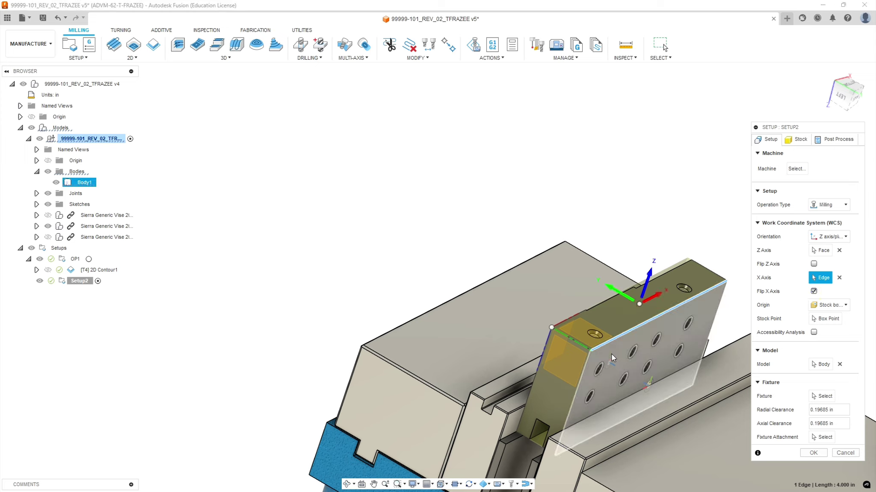
# Set the WCS origin to a model box point at the part's lower corner on the fixed-jaw side, at the X-minus end.
pyautogui.click(839, 306)
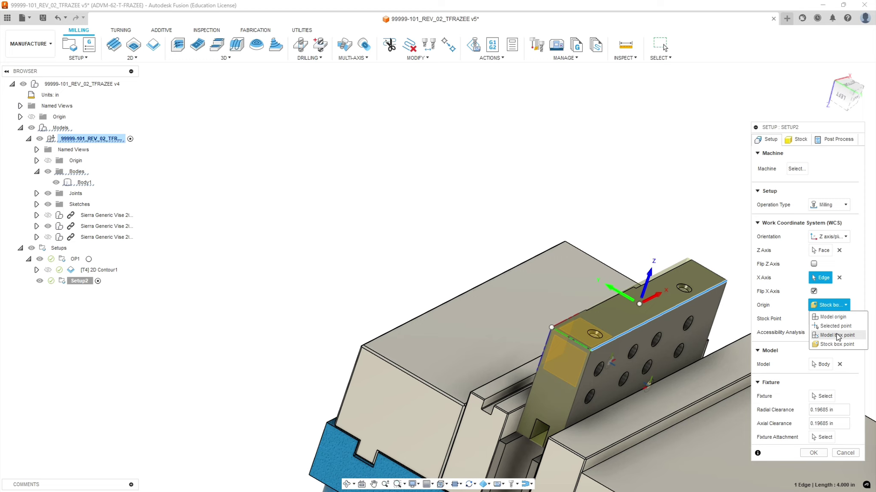
pyautogui.click(838, 337)
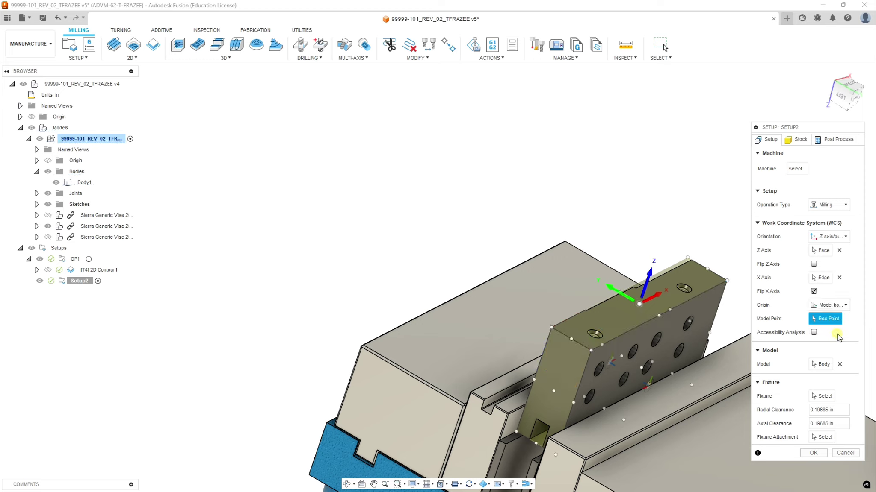
pyautogui.click(517, 432)
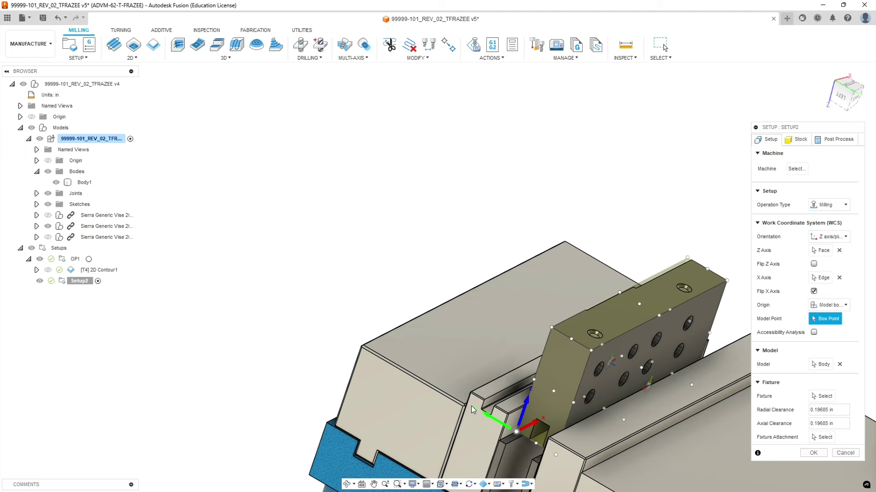
pyautogui.keyDown('shift'); pyautogui.moveTo(476, 419); pyautogui.dragTo(471, 430, button='middle'); pyautogui.keyUp('shift')
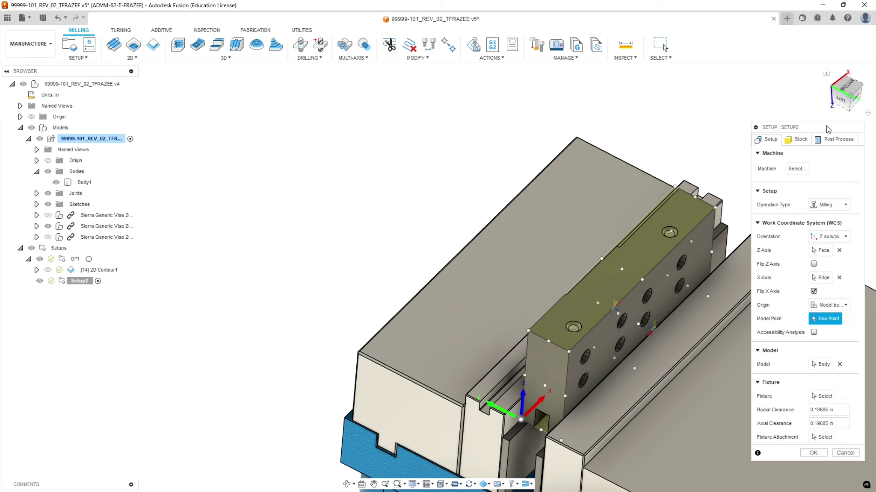
# Set the new setup's program number to 1012, program comment to OP2 and WCS offset to 1, and accept the setup.
pyautogui.click(829, 139)
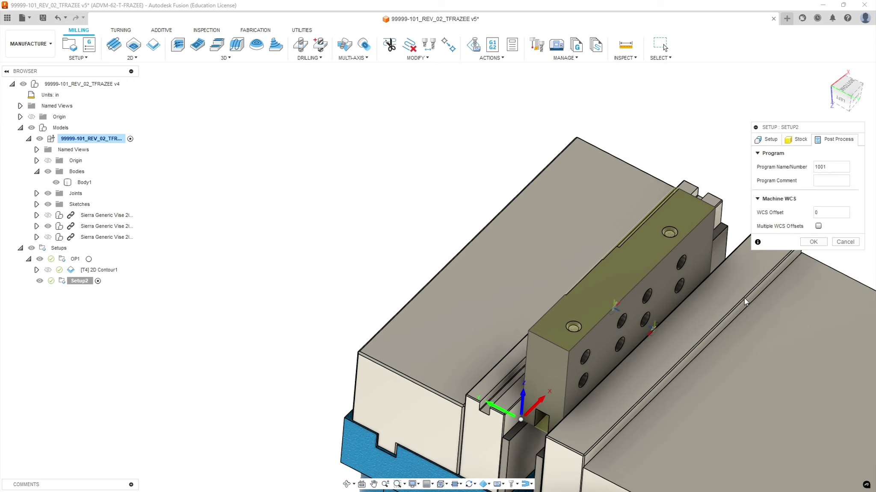
pyautogui.click(822, 167)
pyautogui.write('10')
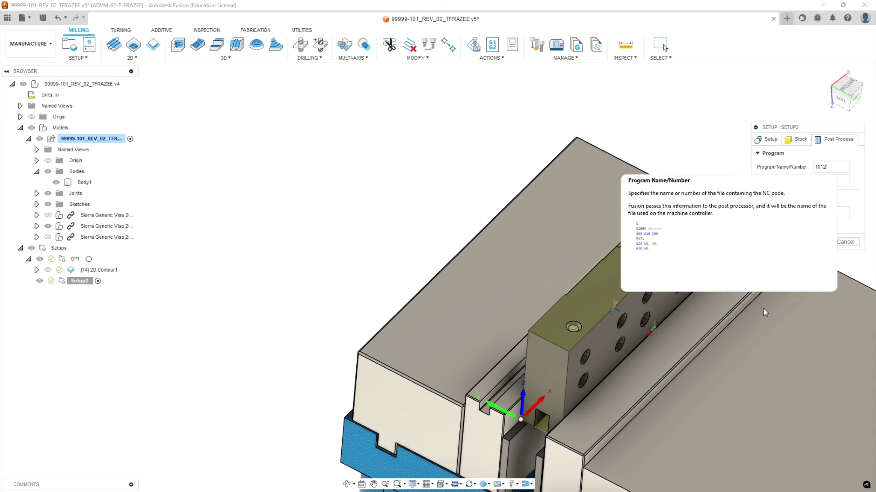
pyautogui.write('12')
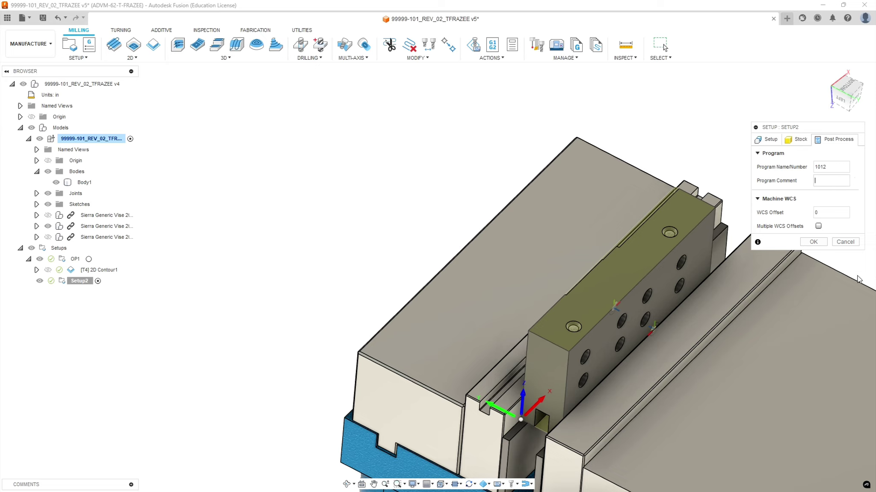
pyautogui.write('OP2')
pyautogui.click(834, 213)
pyautogui.write('1')
pyautogui.click(813, 242)
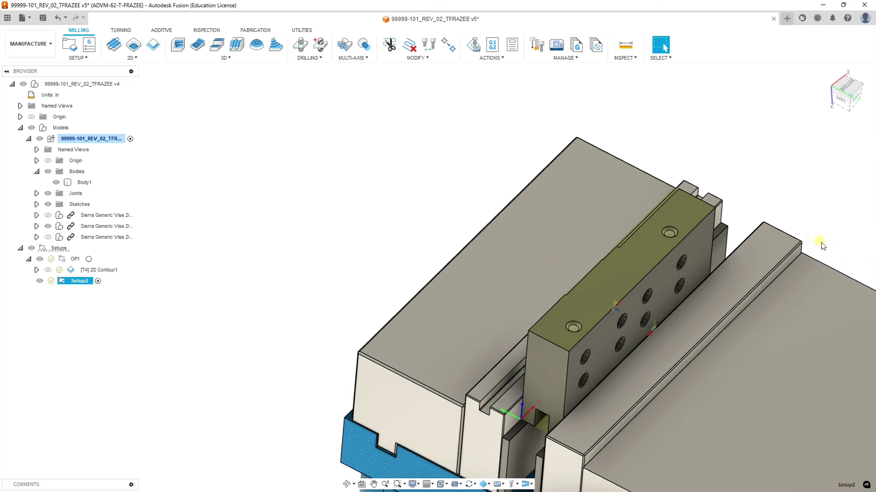
# Rename the new setup as OP2.
pyautogui.click(74, 282)
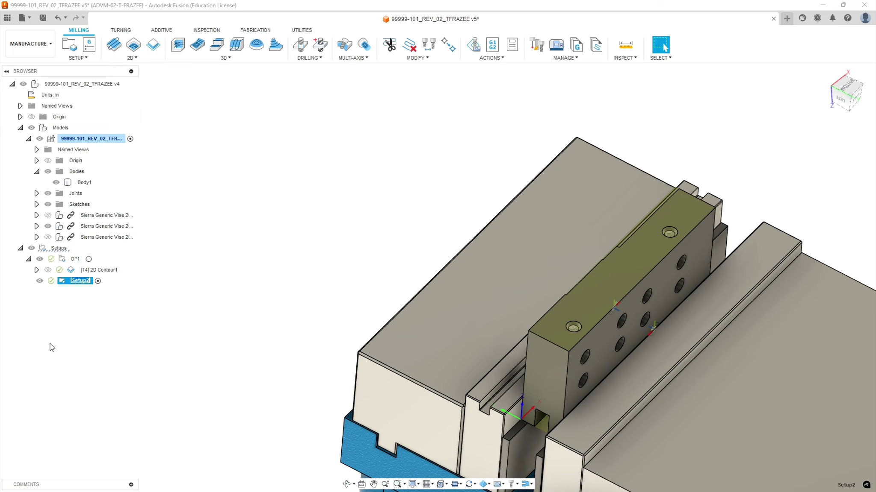
pyautogui.write('O')
pyautogui.press('Return')
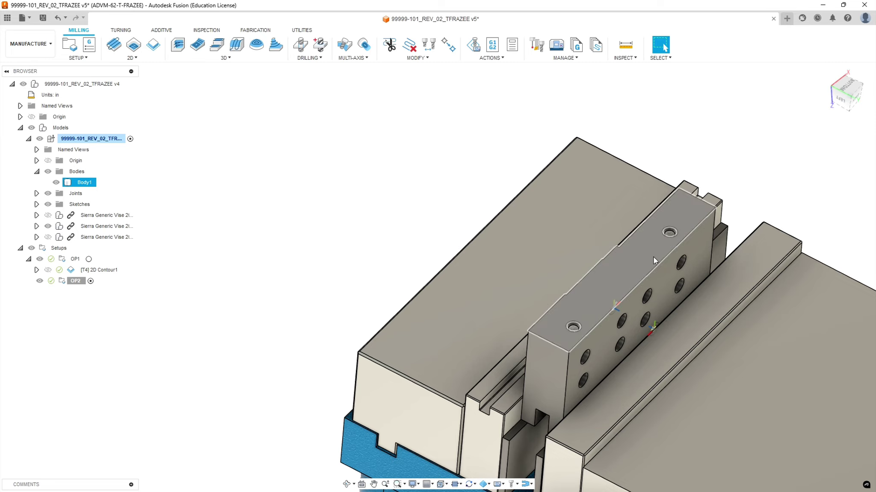
# Start a drilling operation in OP2 using tool 15, the 3/8" 45° engrave/chamfer mill from the Sierra_VF1_aluminum library.
pyautogui.scroll(5, 631, 329)
pyautogui.press('Escape')
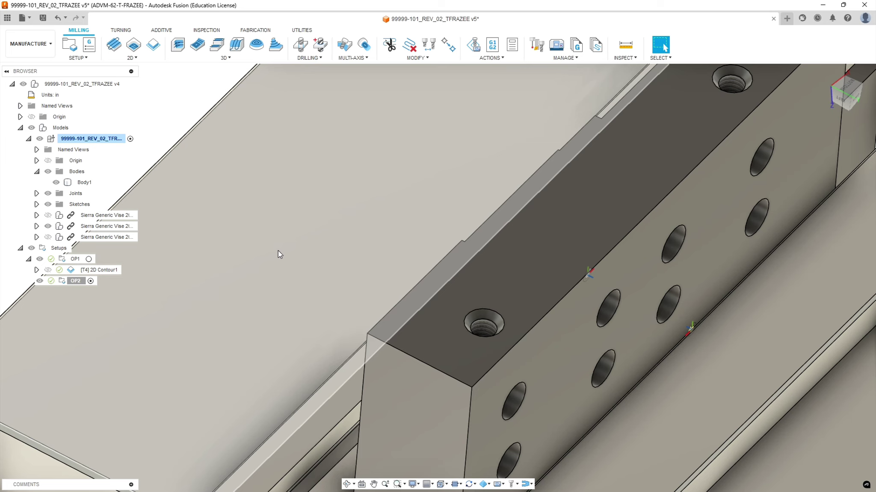
pyautogui.scroll(-6, 416, 282)
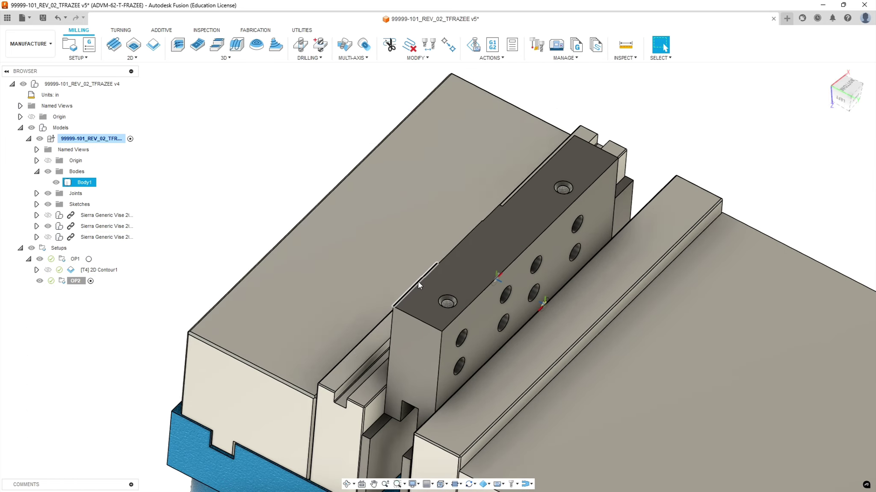
pyautogui.click(300, 45)
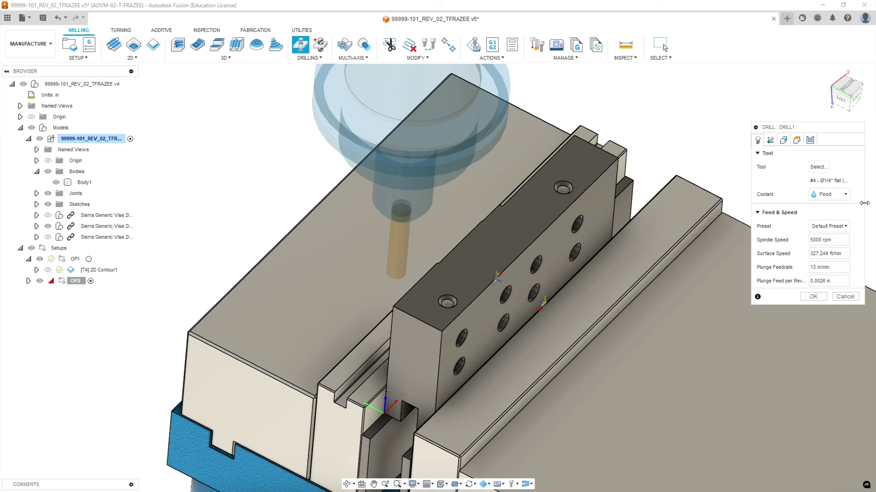
pyautogui.click(822, 167)
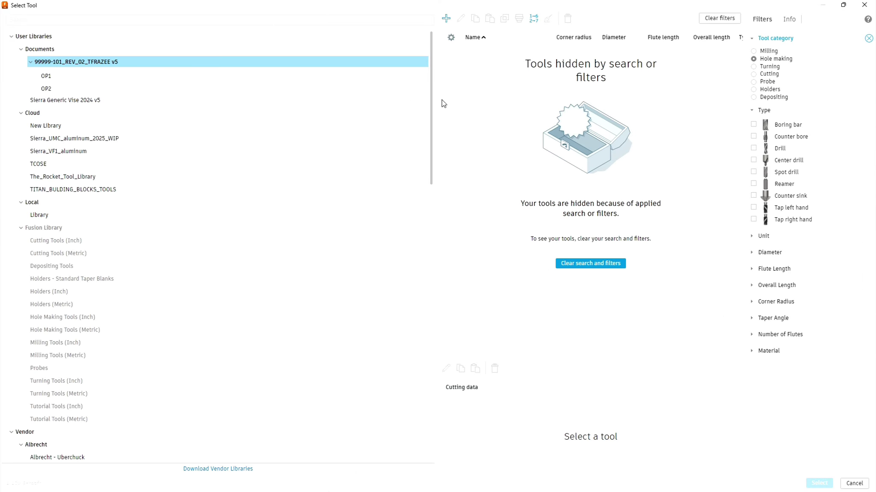
pyautogui.click(754, 51)
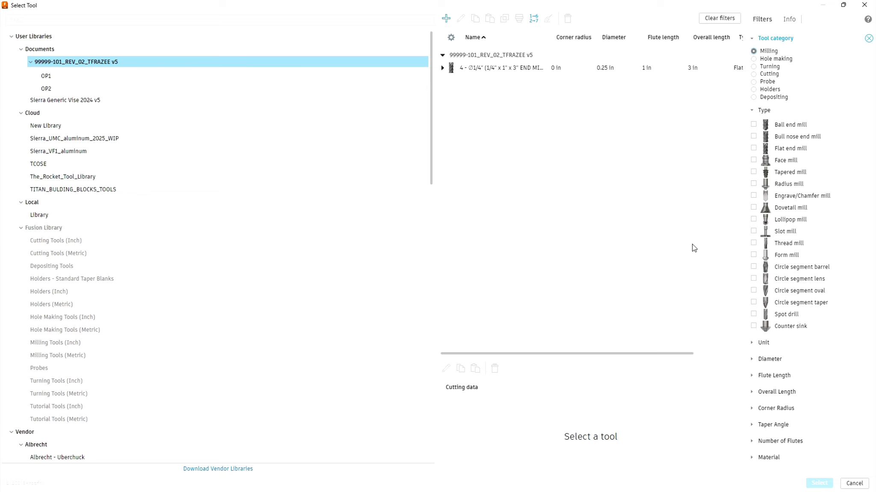
pyautogui.click(86, 151)
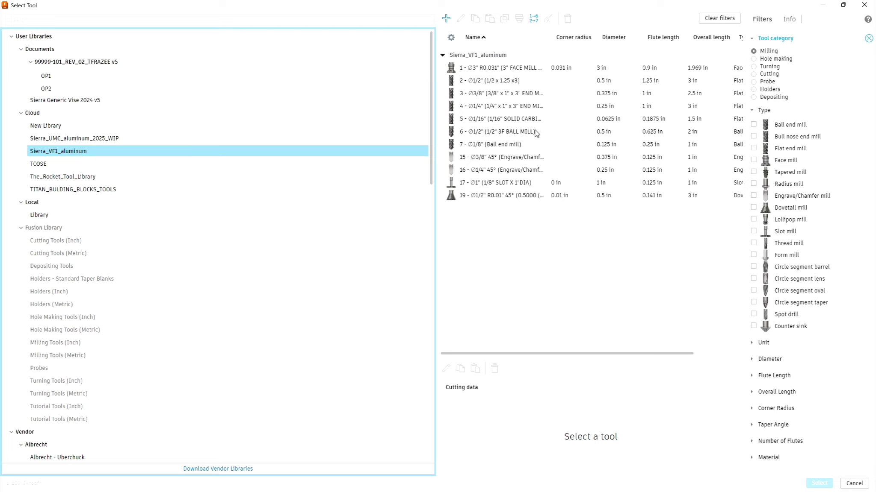
pyautogui.click(488, 158)
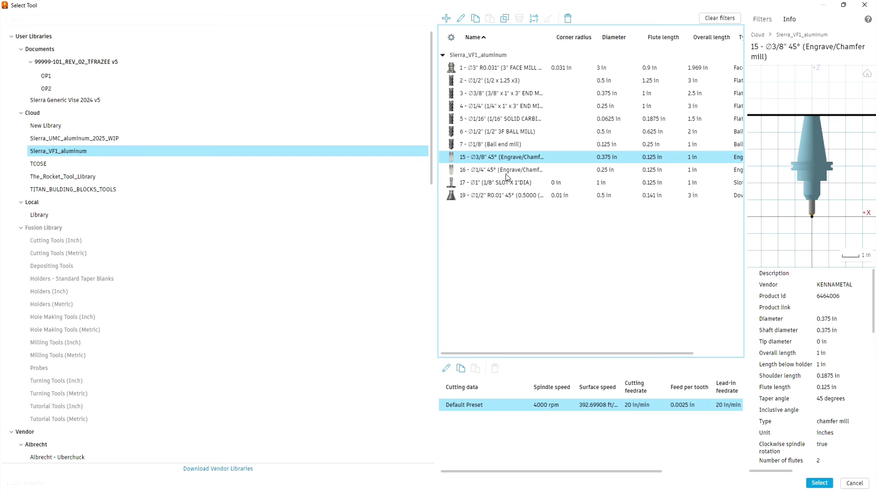
pyautogui.click(817, 483)
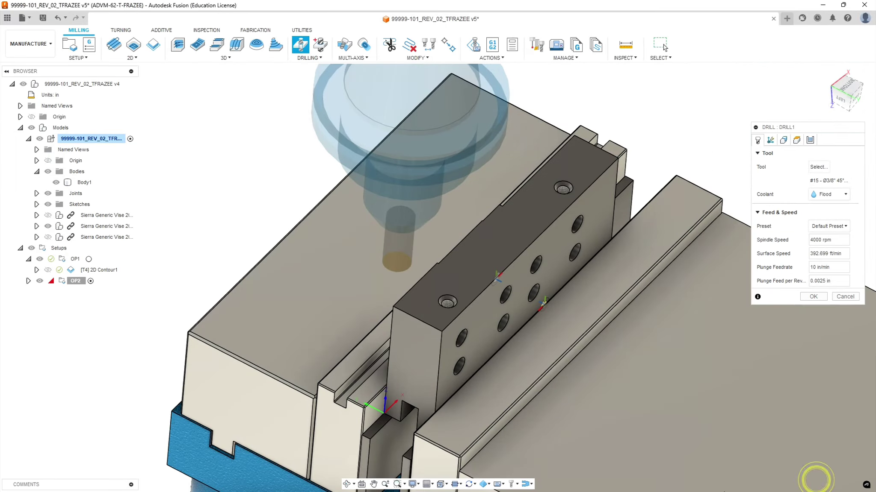
# Select the chamfer faces of both holes on the part's upward face as the hole faces, and review the heights.
pyautogui.moveTo(504, 393)
pyautogui.keyDown('shift'); pyautogui.mouseDown(button='middle')
pyautogui.moveTo(512, 372)
pyautogui.moveTo(506, 386)
pyautogui.mouseUp(button='middle'); pyautogui.keyUp('shift')
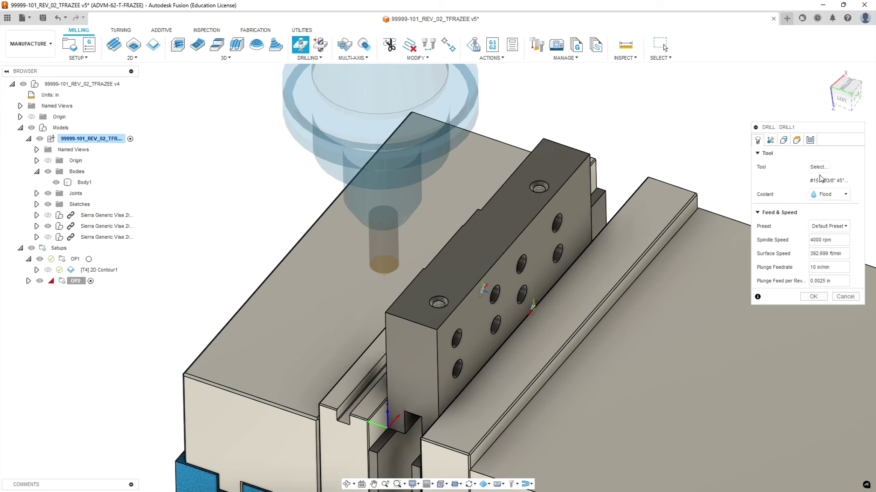
pyautogui.click(783, 140)
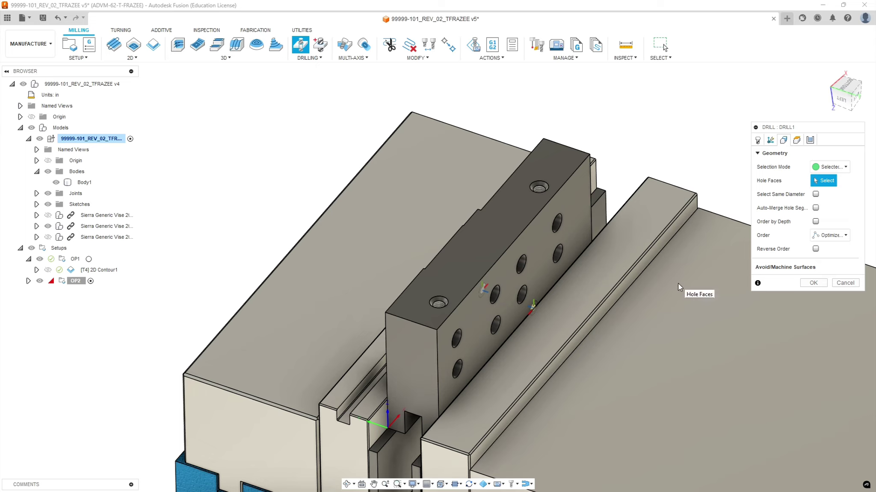
pyautogui.click(441, 304)
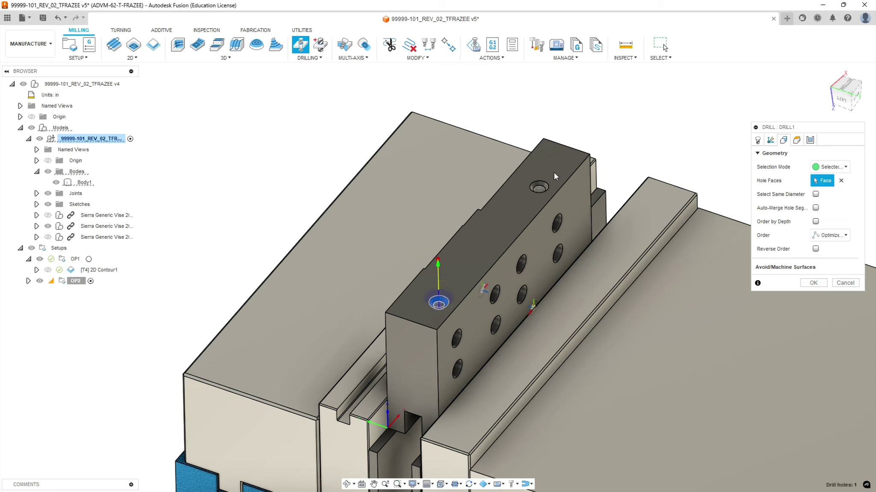
pyautogui.click(545, 187)
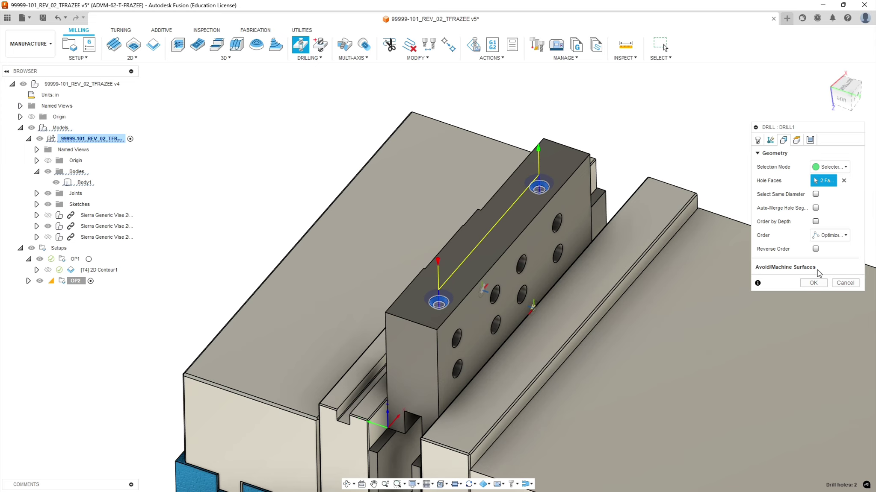
pyautogui.click(796, 139)
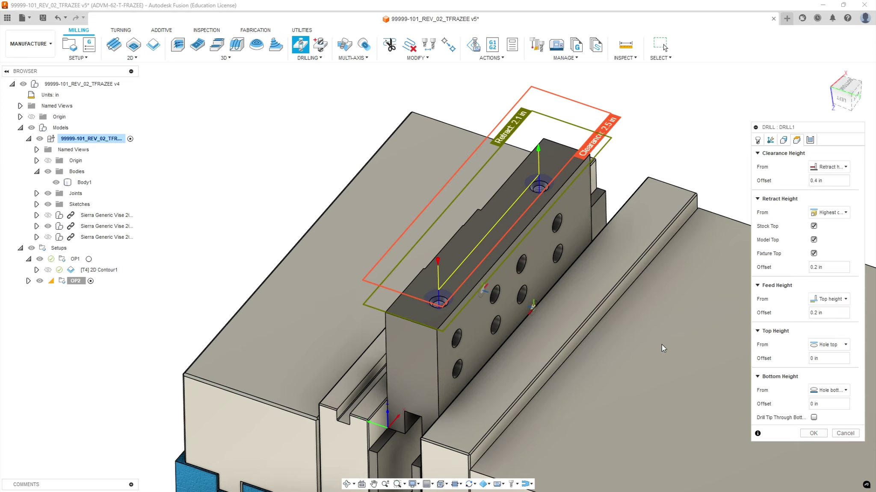
pyautogui.scroll(5, 443, 306)
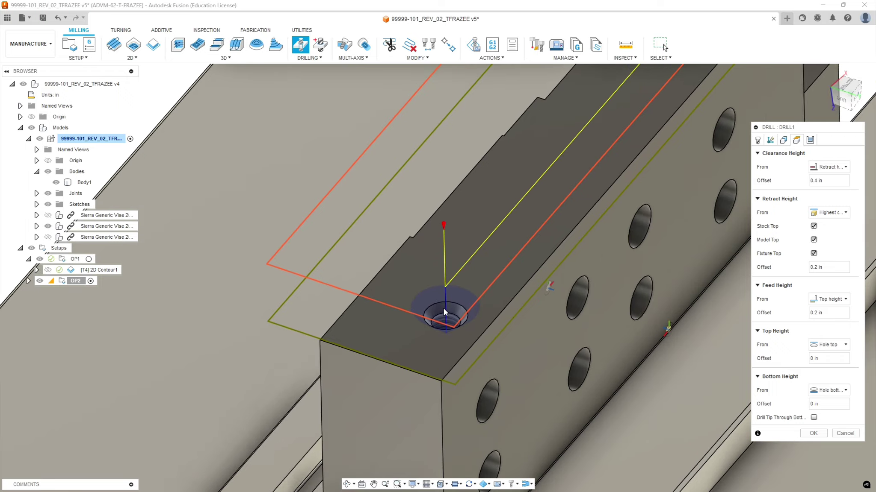
pyautogui.keyDown('shift'); pyautogui.moveTo(540, 371); pyautogui.dragTo(584, 377, button='middle'); pyautogui.keyUp('shift')
pyautogui.scroll(-5, 599, 379)
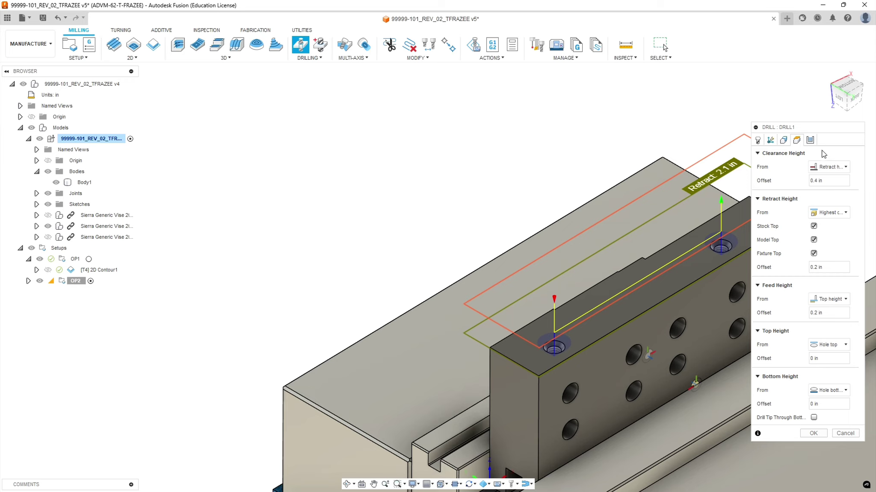
# Set the cycle to Deep drilling - full retract with a pecking depth of .06 in and a dwelling period of 1 s, and accept the operation.
pyautogui.click(810, 140)
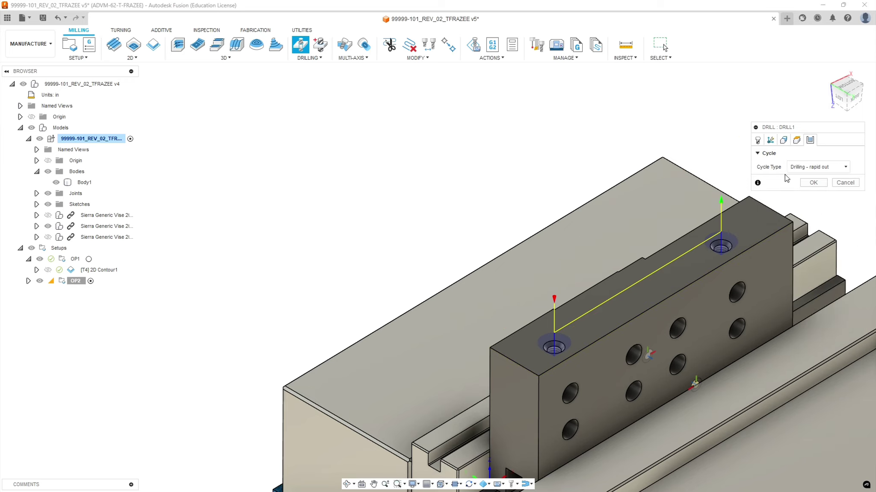
pyautogui.click(848, 168)
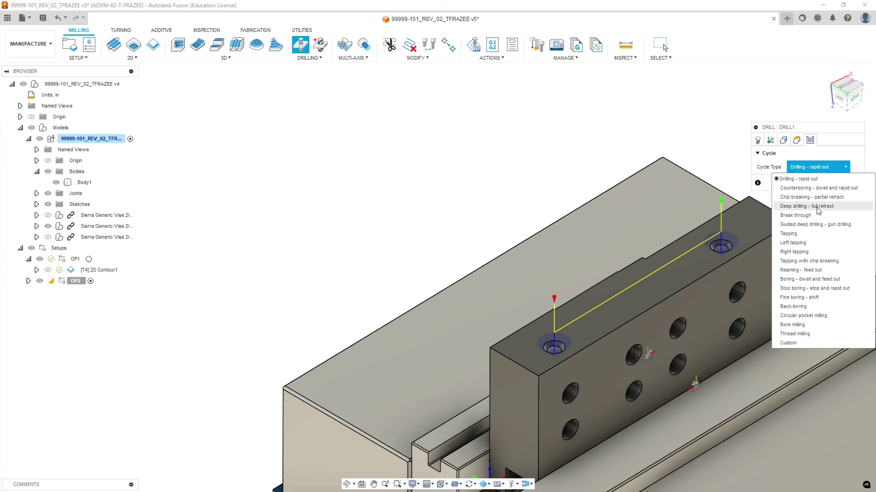
pyautogui.click(803, 206)
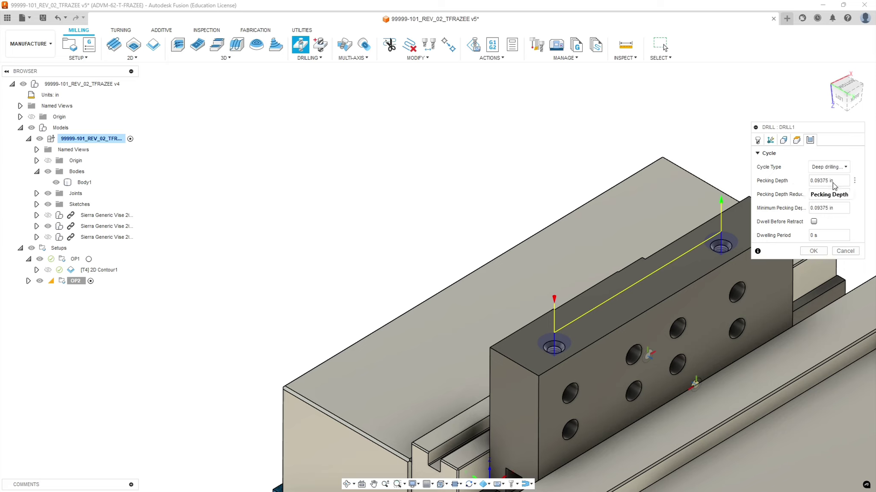
pyautogui.click(839, 181)
pyautogui.write('.06')
pyautogui.click(794, 169)
pyautogui.click(813, 235)
pyautogui.write('1')
pyautogui.click(813, 250)
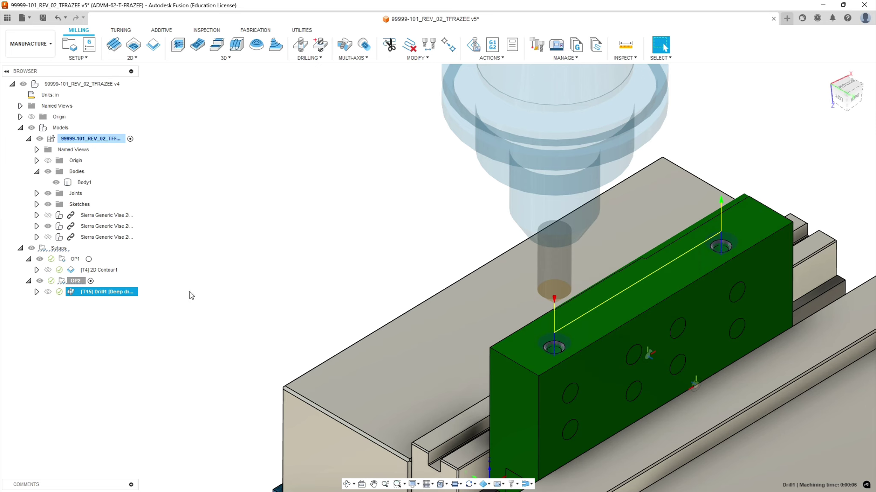
# Start a second drilling operation with tool 11, the 0.1772" solid carbide drill for 10-32 form tap, from the Sierra_VF1_aluminum library.
pyautogui.click(300, 44)
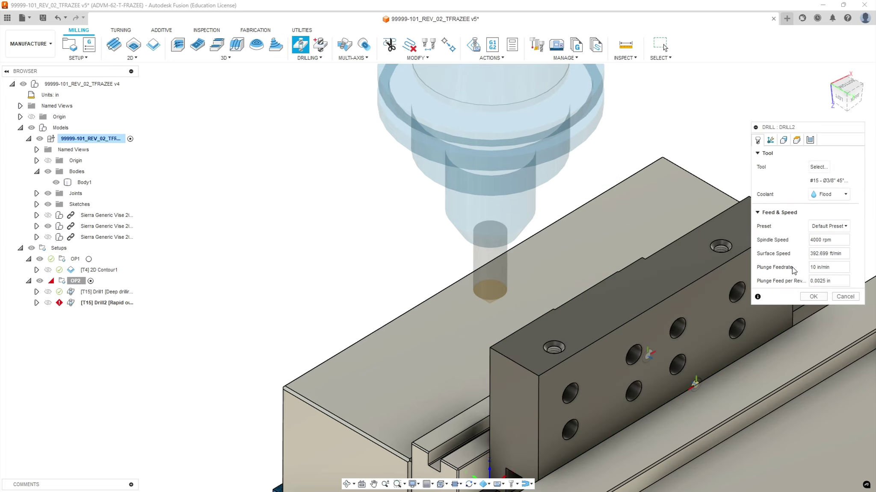
pyautogui.click(819, 166)
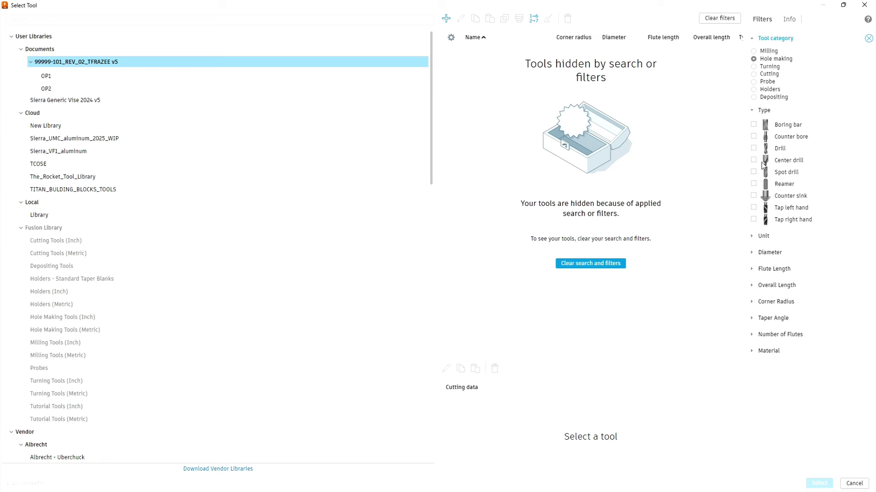
pyautogui.click(57, 152)
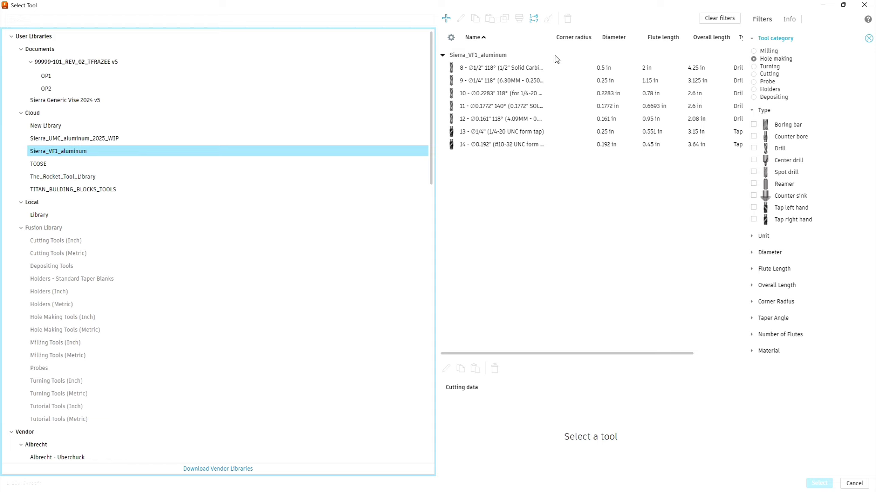
pyautogui.click(530, 106)
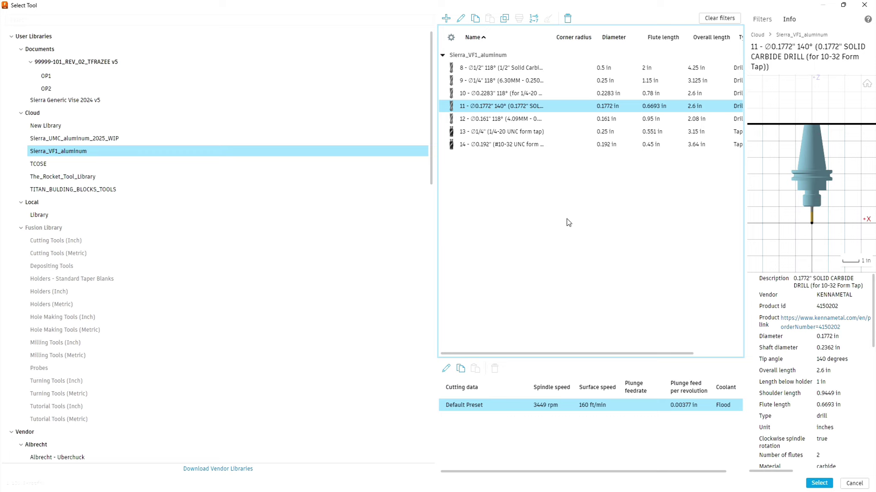
pyautogui.doubleClick(487, 107)
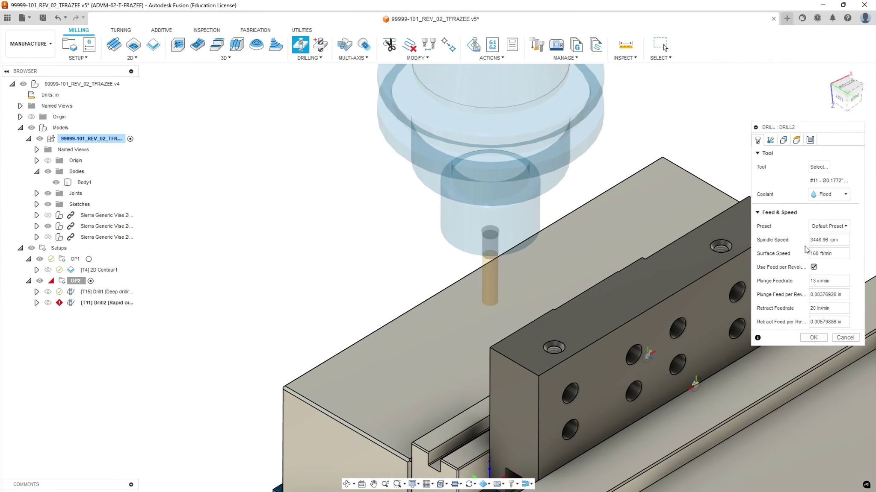
# Select the chamfer and bore faces of both holes on the upward face as the hole faces for the second drill.
pyautogui.click(783, 140)
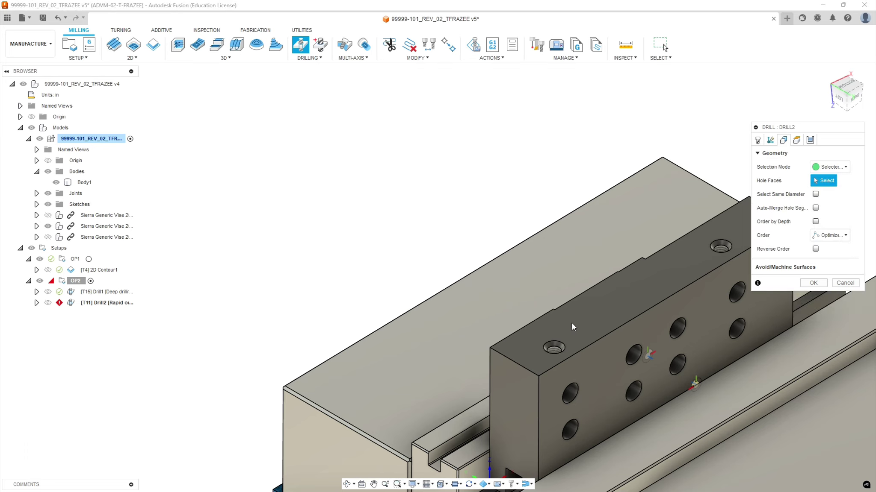
pyautogui.scroll(8, 594, 332)
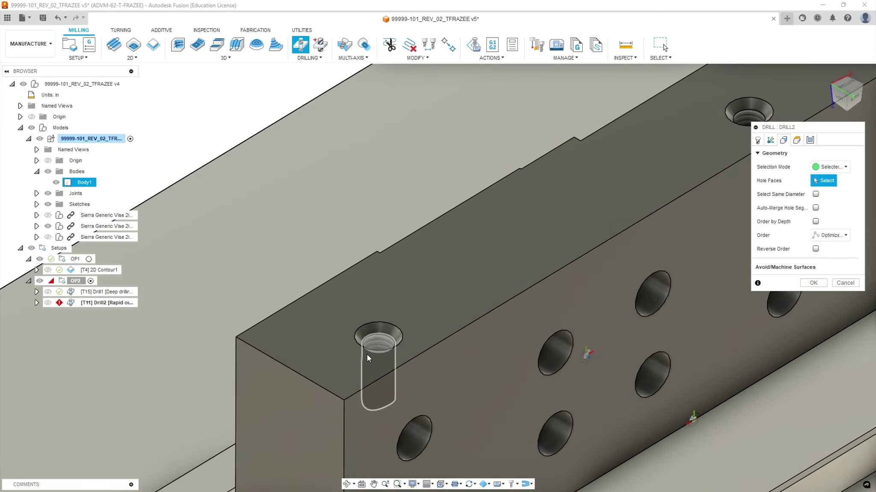
pyautogui.click(377, 343)
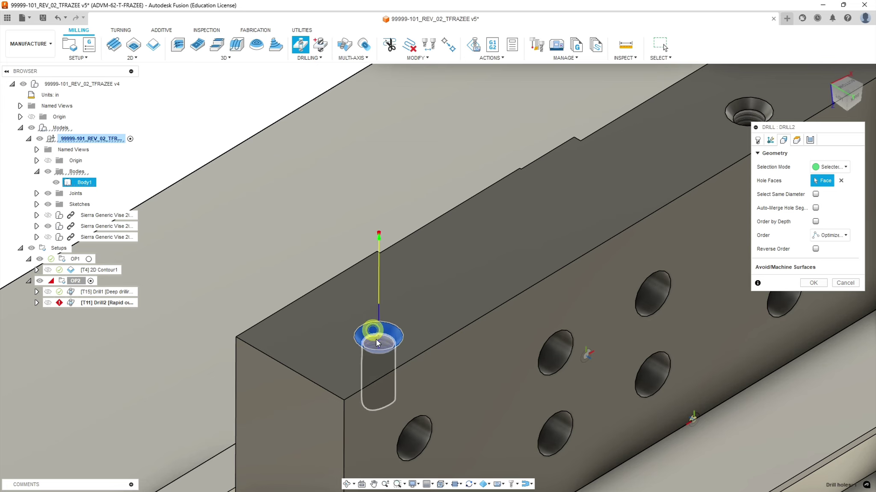
pyautogui.click(378, 343)
pyautogui.scroll(-5, 522, 324)
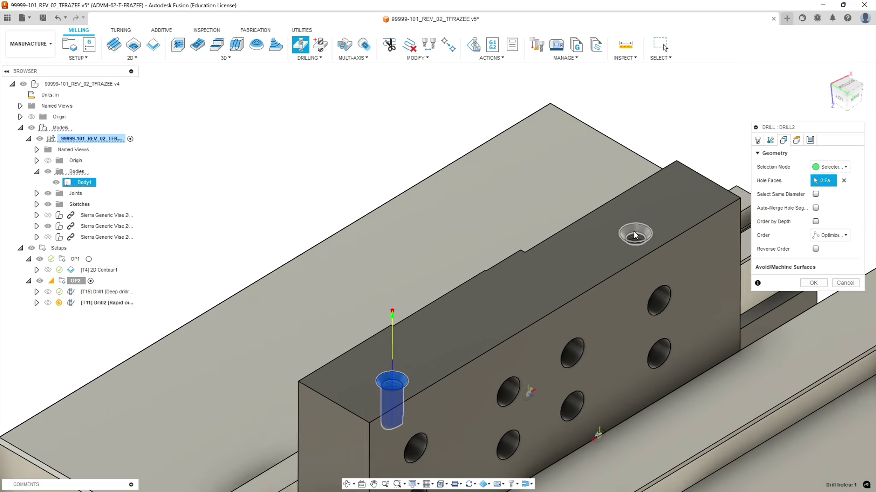
pyautogui.scroll(2, 631, 227)
pyautogui.click(633, 233)
pyautogui.click(631, 252)
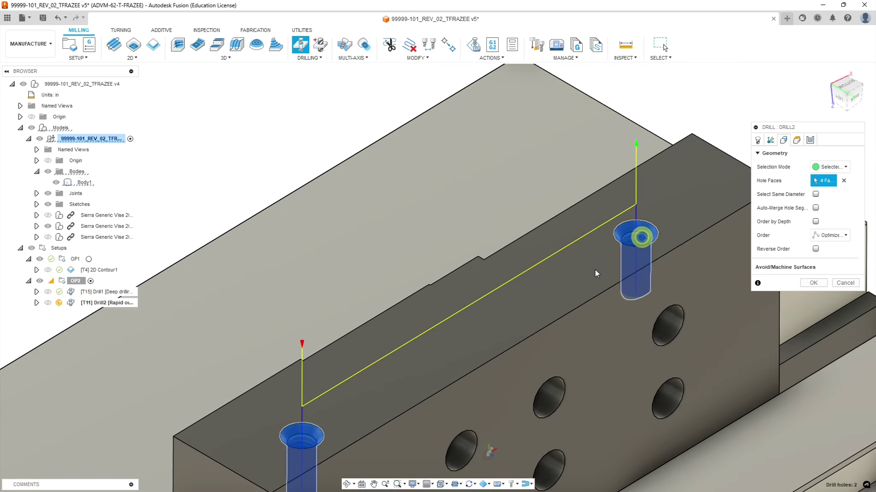
# Inspect the drilled depth against the cross hole from the side, and check the cross-hole location dimensions on the 99999-101 REV 02 PDF drawing.
pyautogui.scroll(-4, 533, 306)
pyautogui.scroll(-2, 395, 416)
pyautogui.keyDown('shift'); pyautogui.moveTo(409, 417); pyautogui.dragTo(376, 386, button='middle'); pyautogui.keyUp('shift')
pyautogui.scroll(3, 375, 437)
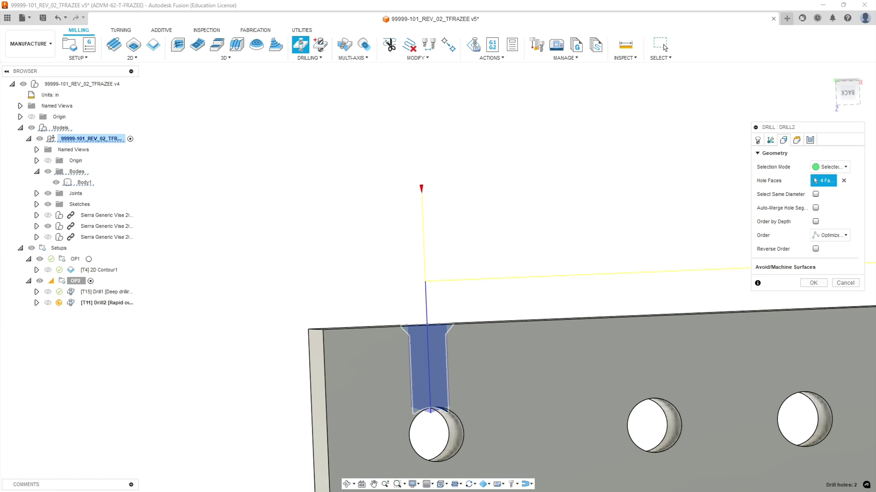
pyautogui.hotkey('alt', 'Tab')
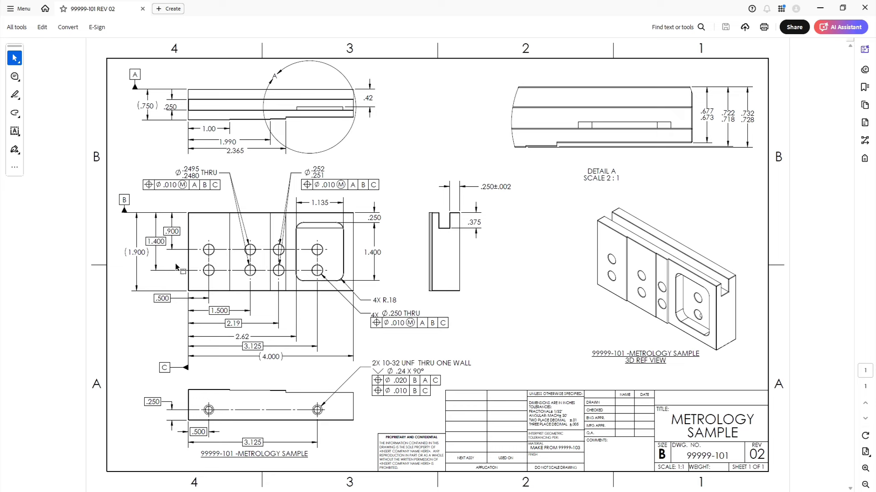
pyautogui.moveTo(128, 253)
pyautogui.mouseDown()
pyautogui.moveTo(148, 257)
pyautogui.moveTo(166, 242)
pyautogui.mouseUp()
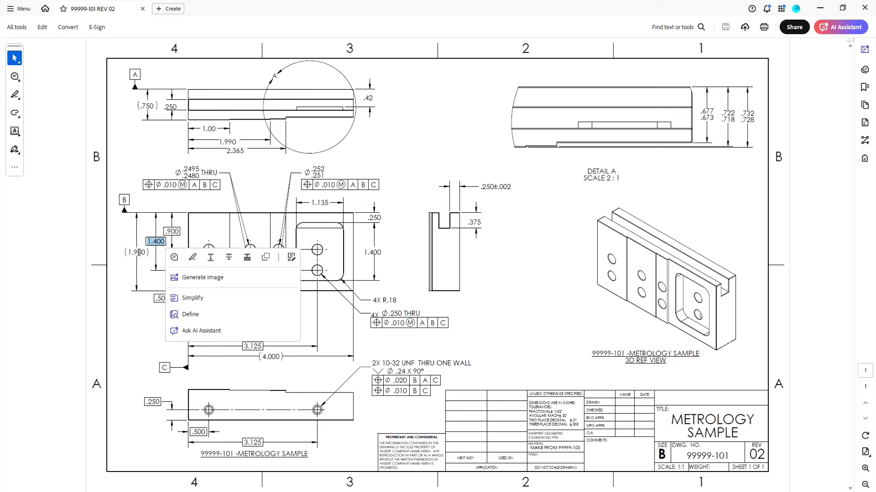
pyautogui.click(153, 281)
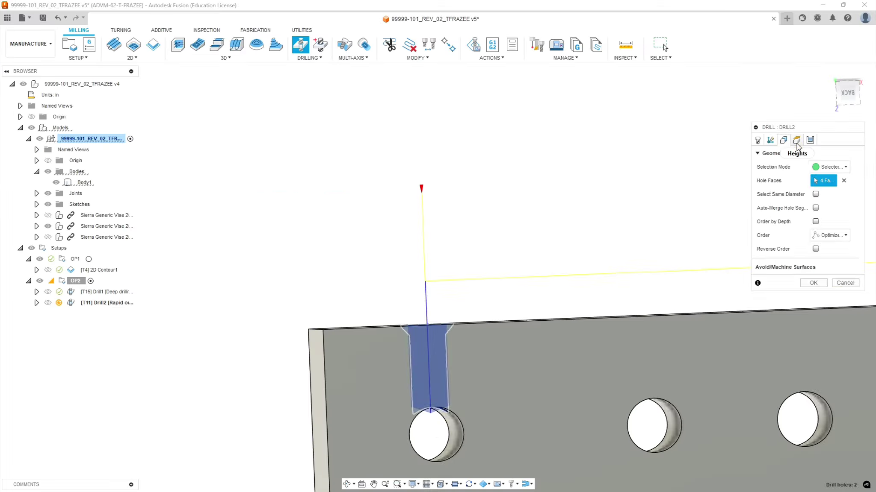
# Enable Drill Tip Through Bottom in the second drill's heights and check the drilled depth against the cross holes.
pyautogui.click(796, 140)
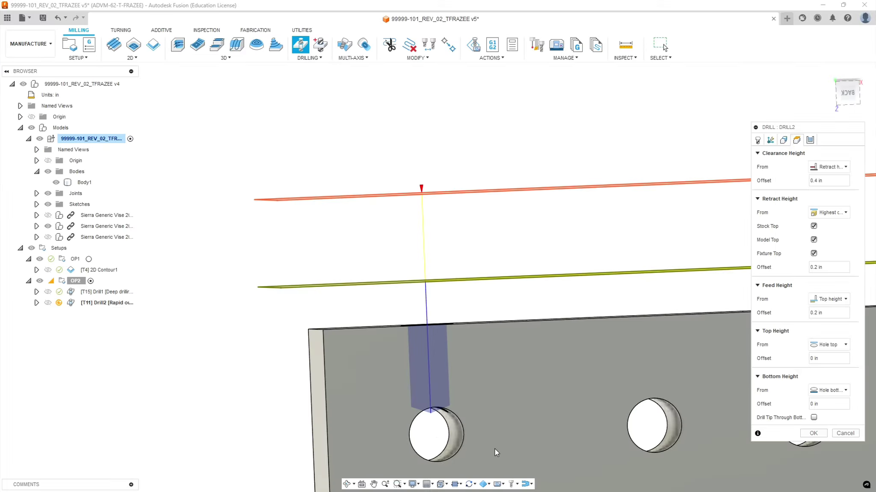
pyautogui.scroll(-5, 454, 423)
pyautogui.scroll(1, 621, 389)
pyautogui.scroll(3, 705, 361)
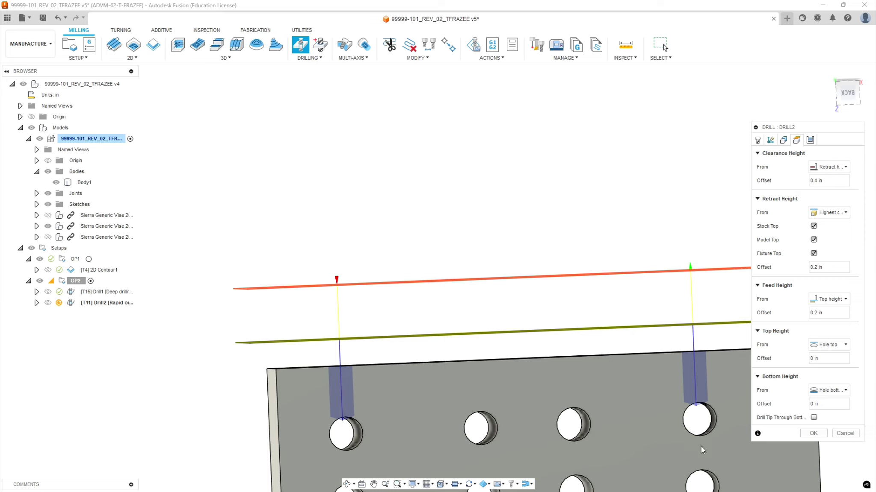
pyautogui.click(813, 418)
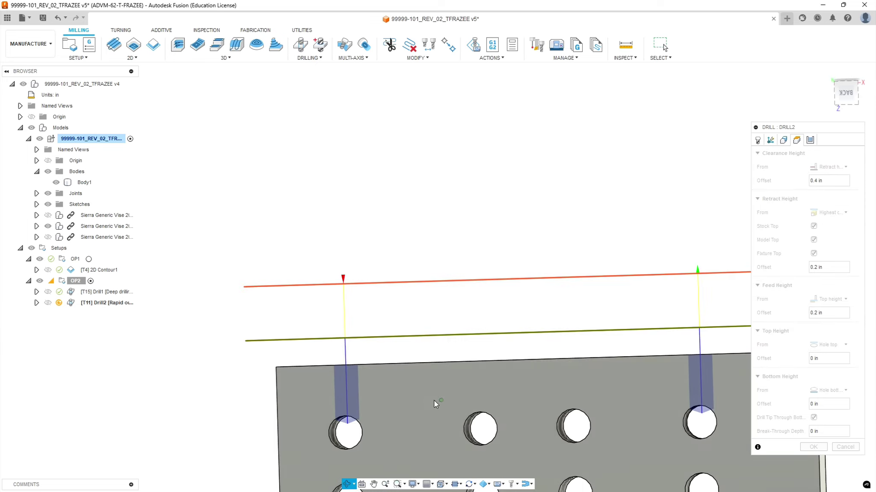
pyautogui.scroll(1, 333, 434)
pyautogui.scroll(4, 333, 434)
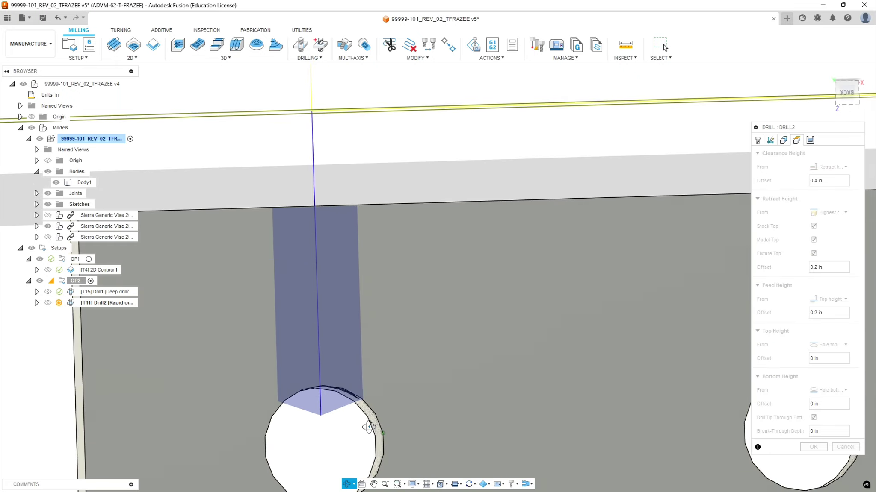
pyautogui.keyDown('shift'); pyautogui.moveTo(365, 426); pyautogui.dragTo(554, 399, button='middle'); pyautogui.keyUp('shift')
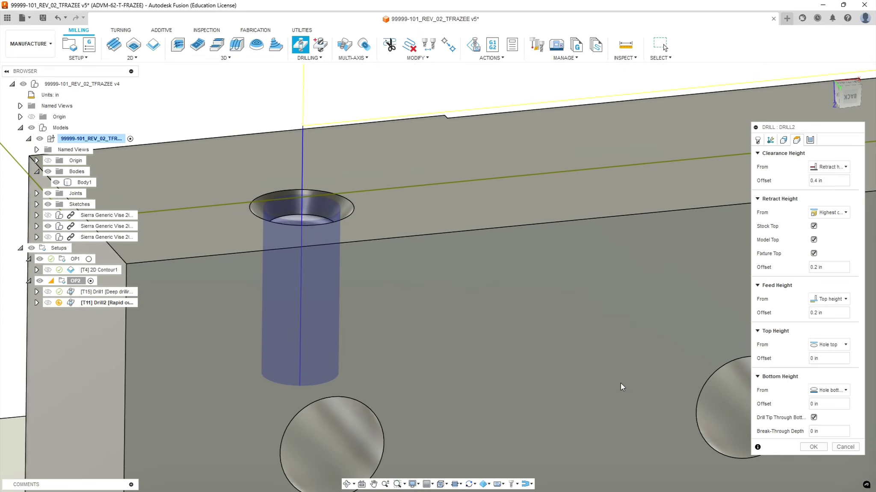
# Reference the second drill's bottom height from the hole top with an offset of -.5 in, and check its depth at the cross hole.
pyautogui.click(845, 393)
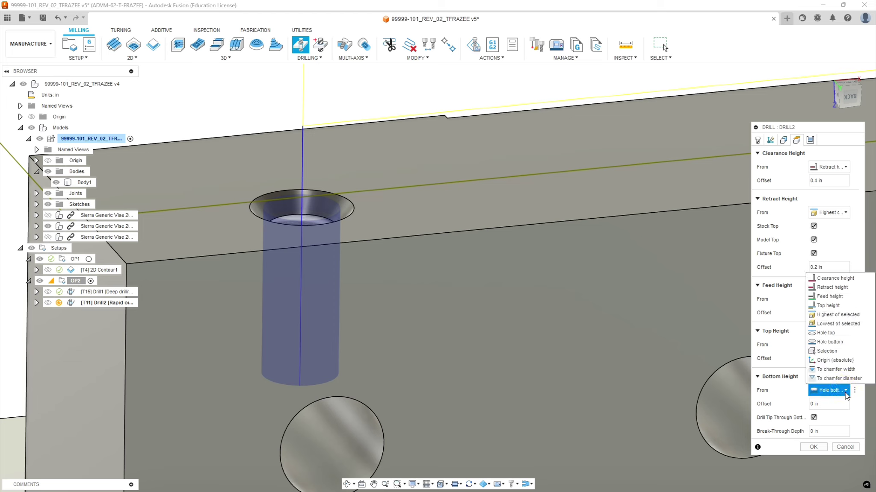
pyautogui.click(832, 333)
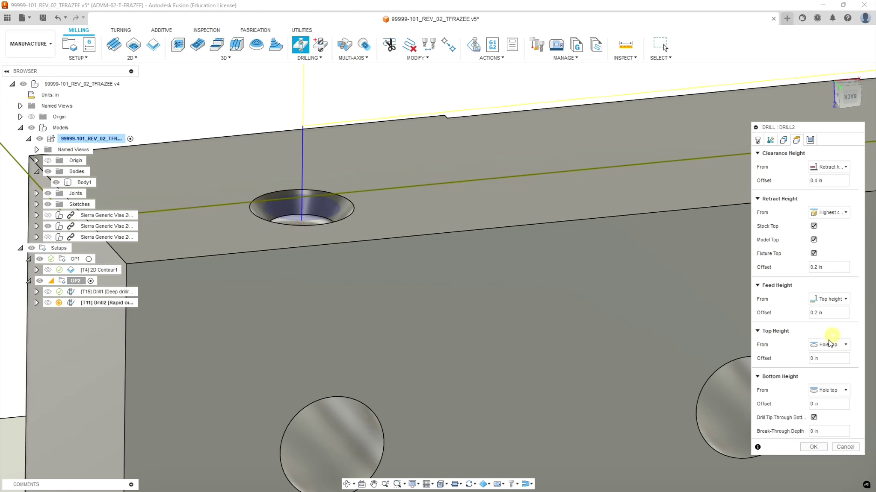
pyautogui.click(833, 404)
pyautogui.write('-.5')
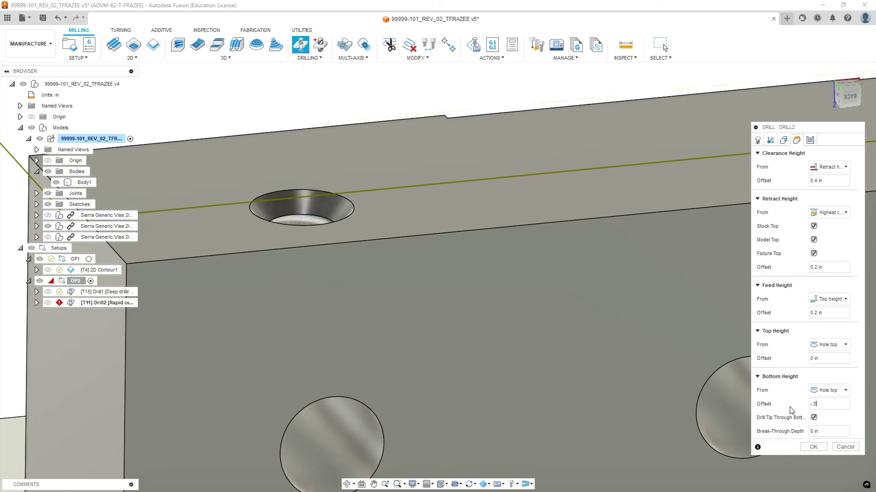
pyautogui.moveTo(495, 388)
pyautogui.keyDown('shift'); pyautogui.mouseDown(button='middle')
pyautogui.moveTo(498, 371)
pyautogui.moveTo(484, 377)
pyautogui.mouseUp(button='middle'); pyautogui.keyUp('shift')
pyautogui.scroll(-4, 459, 402)
pyautogui.scroll(4, 461, 428)
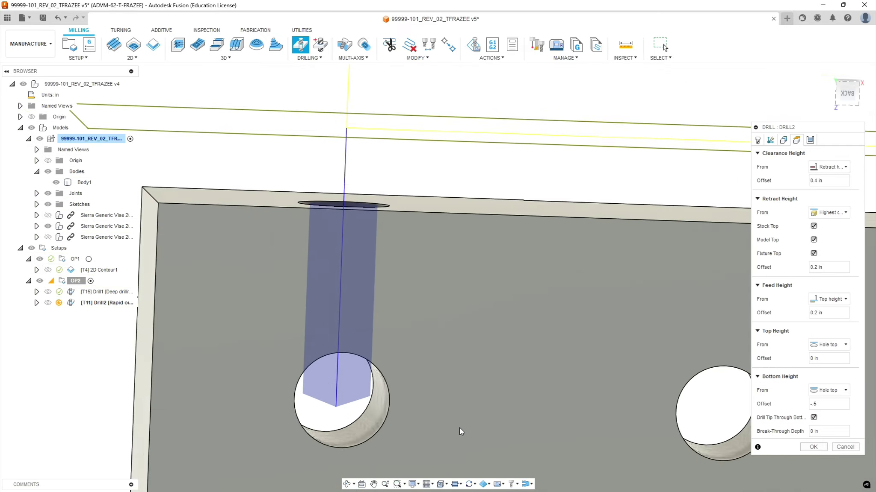
pyautogui.scroll(2, 460, 429)
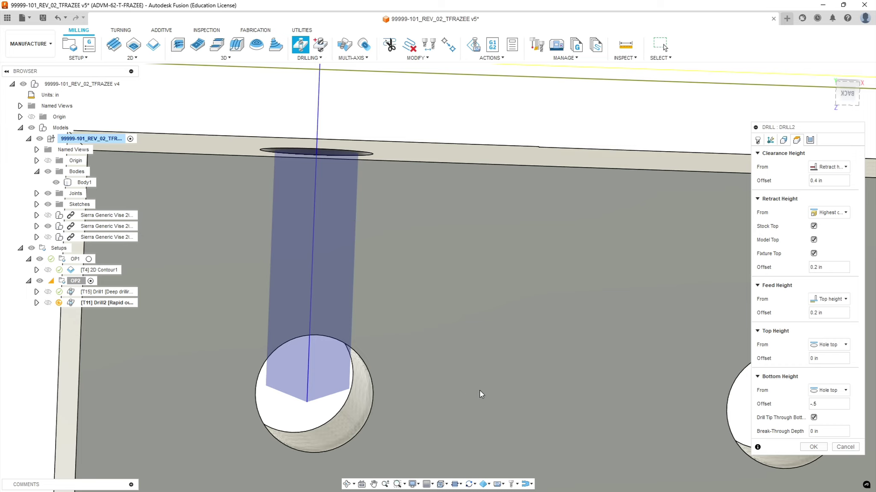
# Set the second drill's break-through depth to .03 in.
pyautogui.press('Tab')
pyautogui.press('BackSpace')
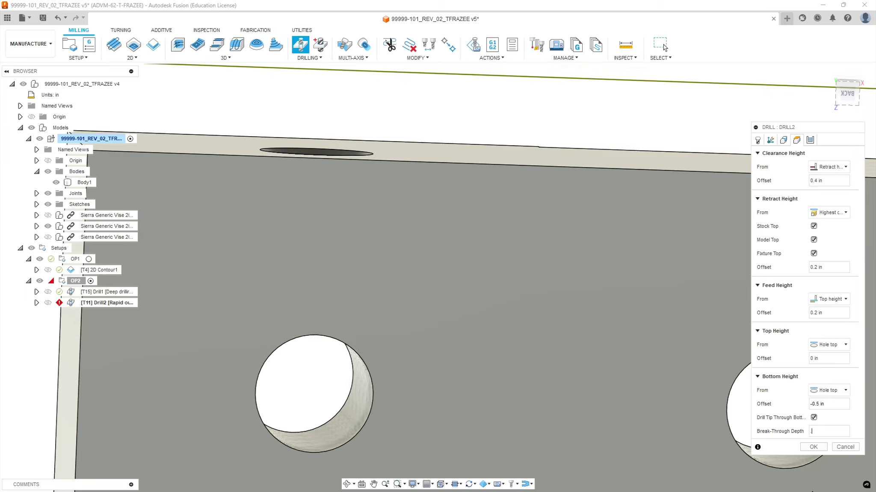
pyautogui.write('.03')
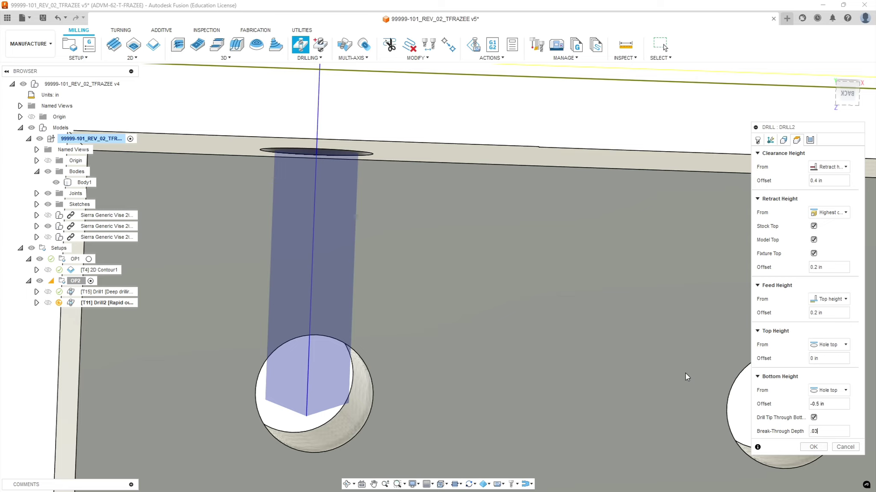
# Set the second drill's cycle type to Deep drilling - full retract and accept the operation.
pyautogui.click(809, 140)
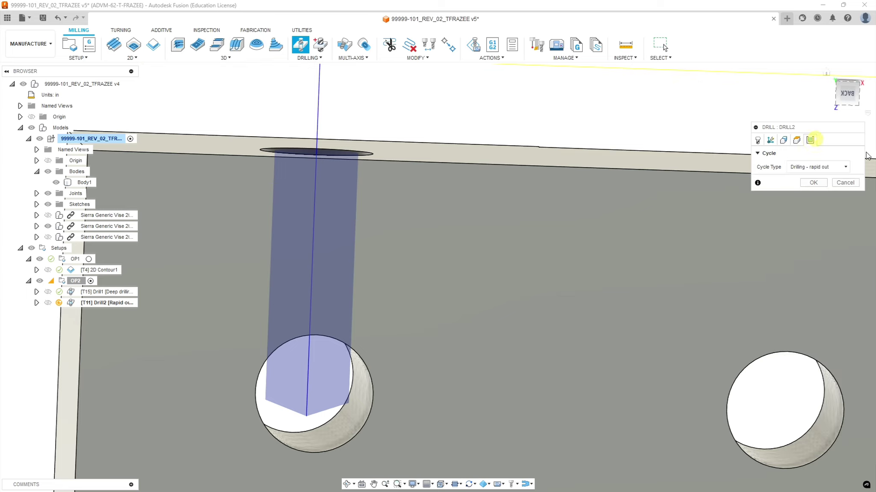
pyautogui.click(844, 167)
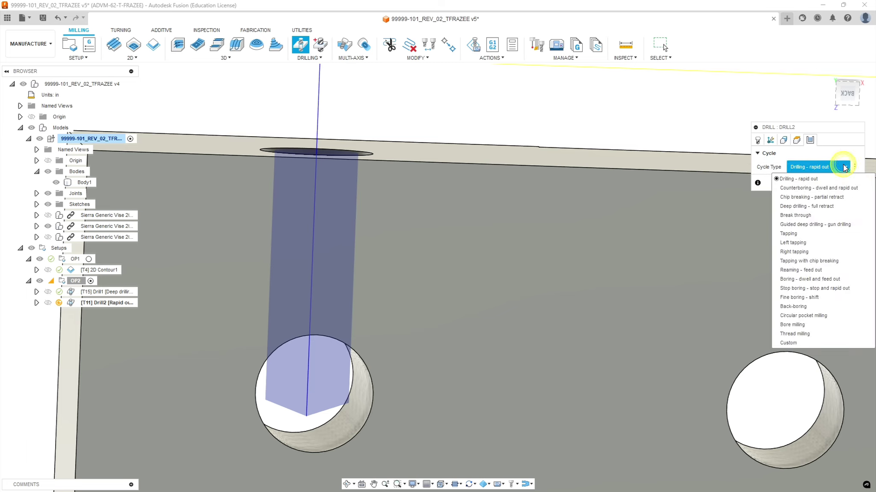
pyautogui.click(802, 207)
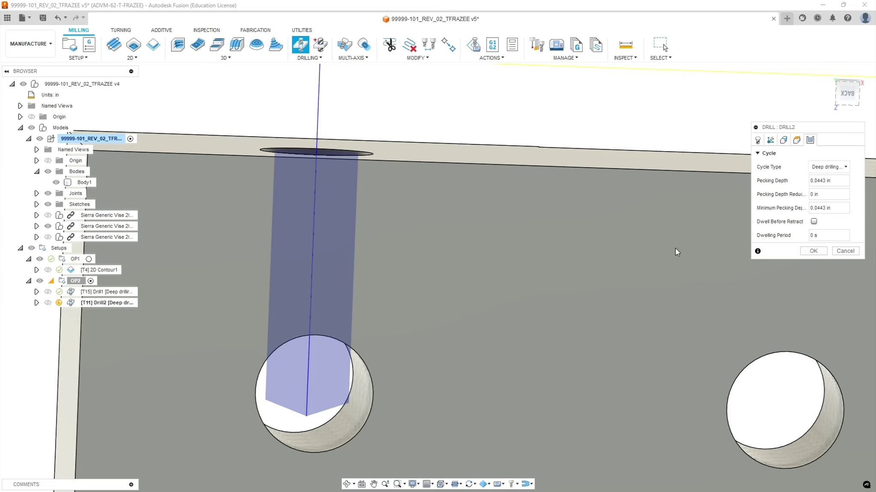
pyautogui.scroll(-10, 671, 245)
pyautogui.keyDown('shift'); pyautogui.moveTo(478, 259); pyautogui.dragTo(524, 252, button='middle'); pyautogui.keyUp('shift')
pyautogui.scroll(5, 611, 180)
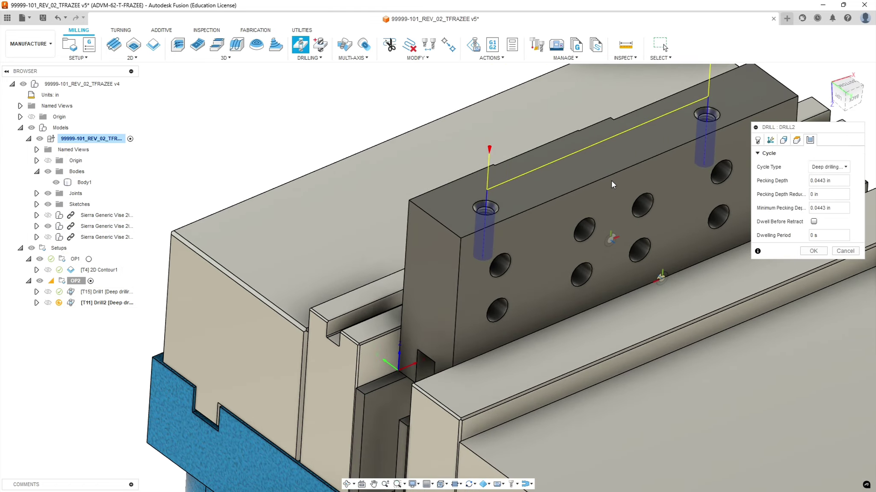
pyautogui.press('Return')
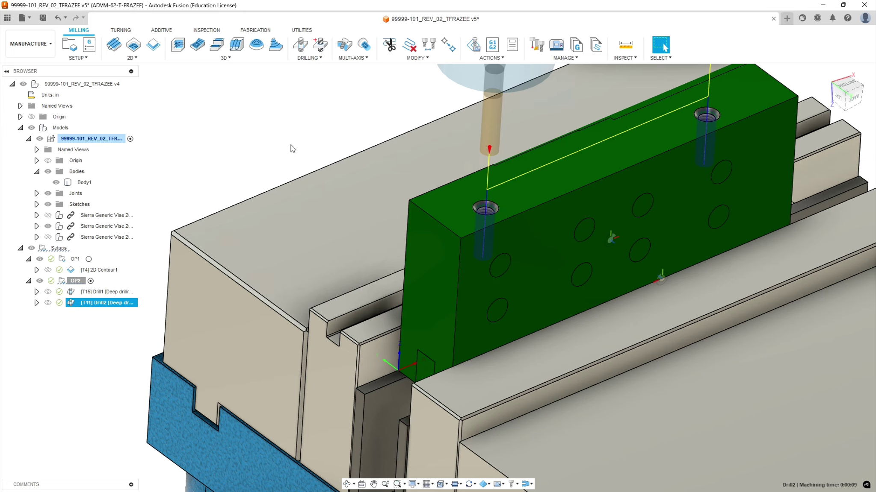
# Start a third drilling operation with tool 14, the #10-32 UNC form tap, from the Sierra_VF1_aluminum library.
pyautogui.click(300, 44)
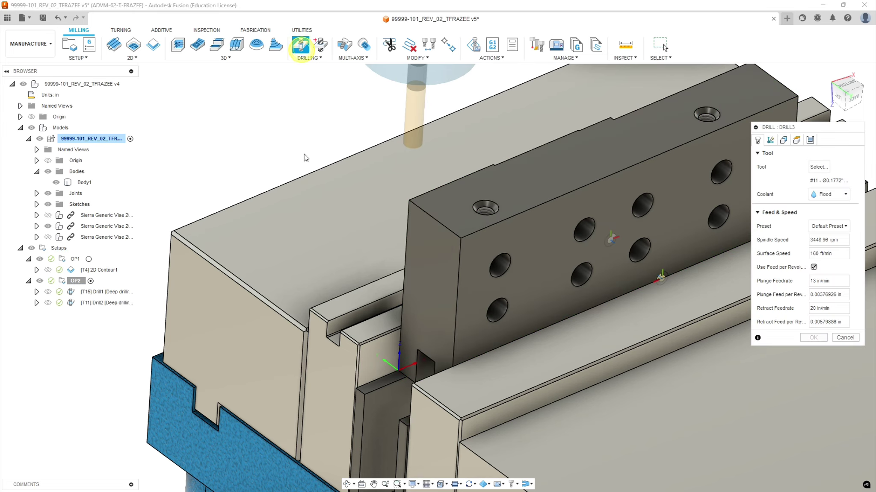
pyautogui.click(818, 167)
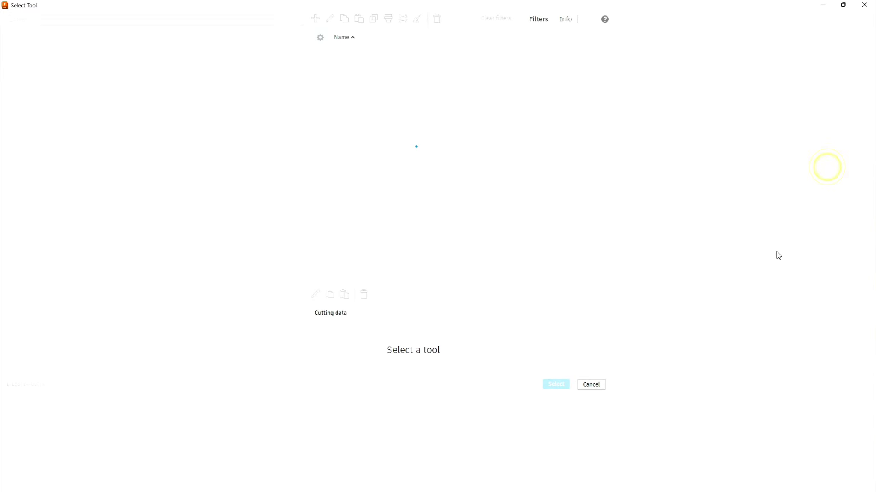
pyautogui.click(62, 151)
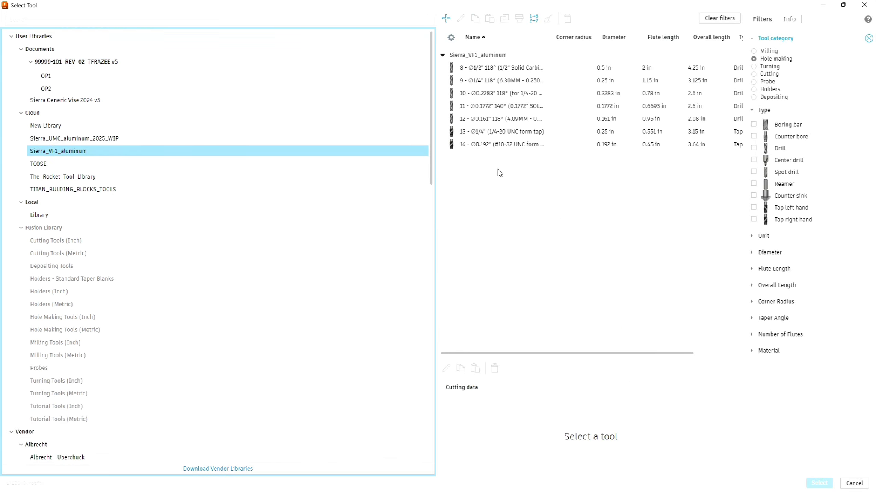
pyautogui.click(501, 146)
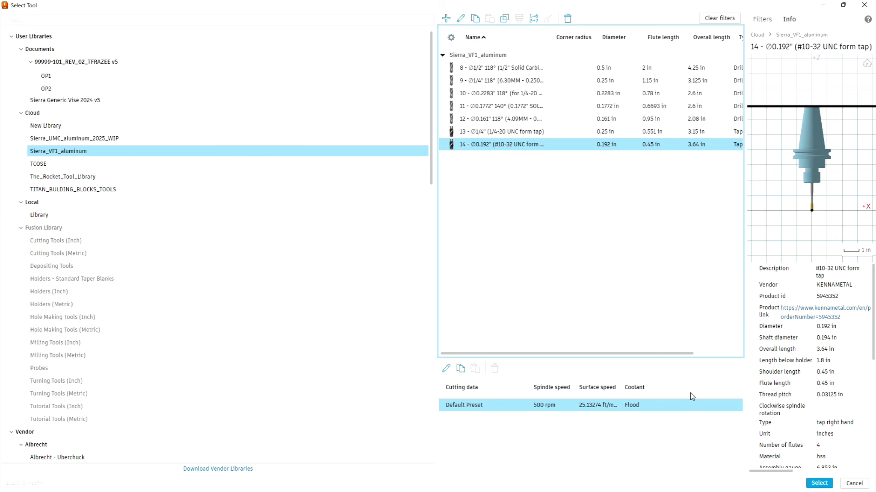
pyautogui.click(819, 483)
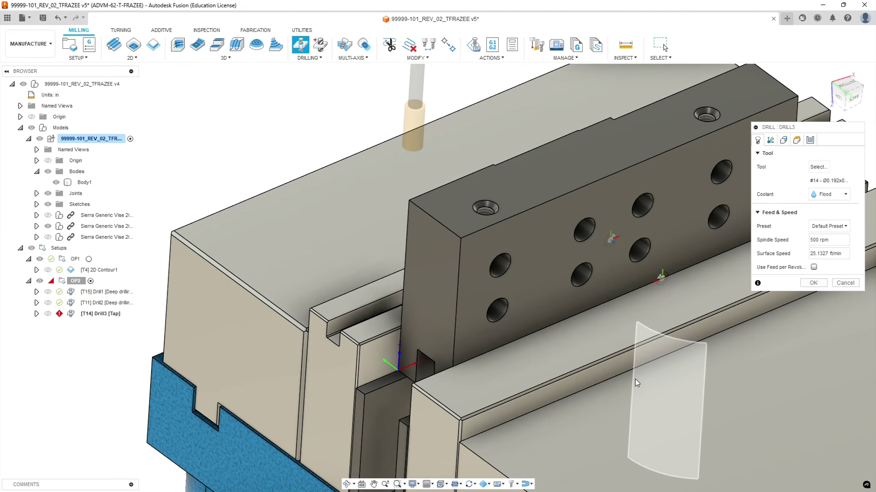
# Select the faces of both holes on the upward face as the hole faces for the tapping operation.
pyautogui.keyDown('shift'); pyautogui.moveTo(322, 290); pyautogui.dragTo(482, 230, button='middle'); pyautogui.keyUp('shift')
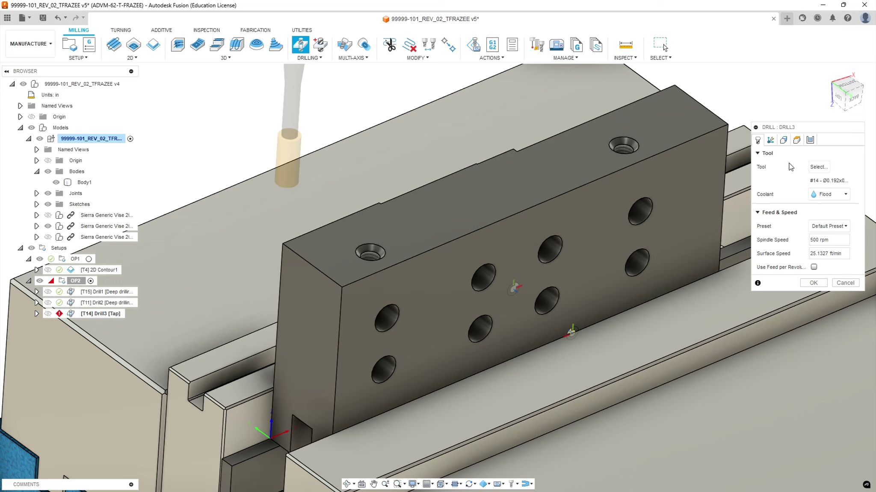
pyautogui.click(783, 140)
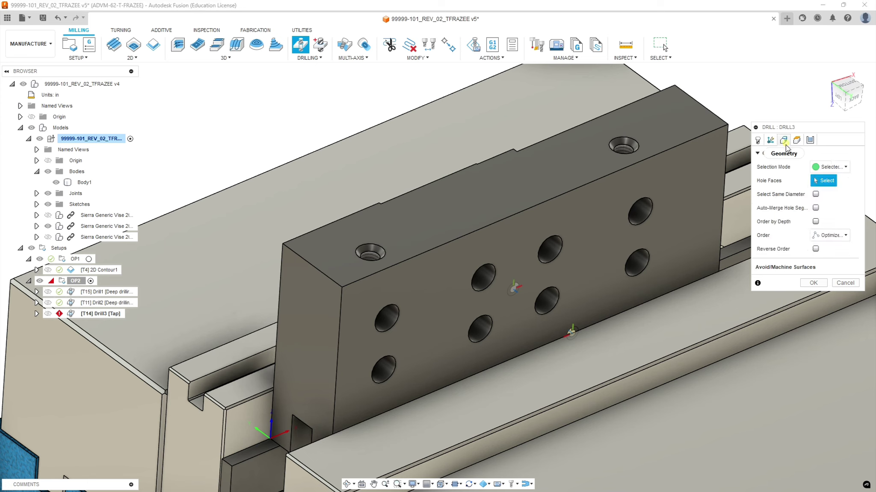
pyautogui.click(371, 256)
pyautogui.click(626, 150)
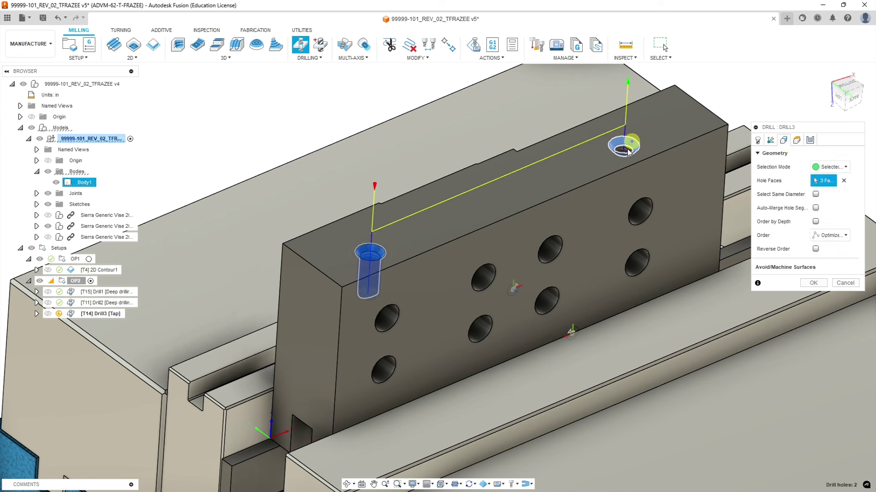
# Reference the tapping operation's bottom height from the hole top with an offset of -.5 in.
pyautogui.click(796, 140)
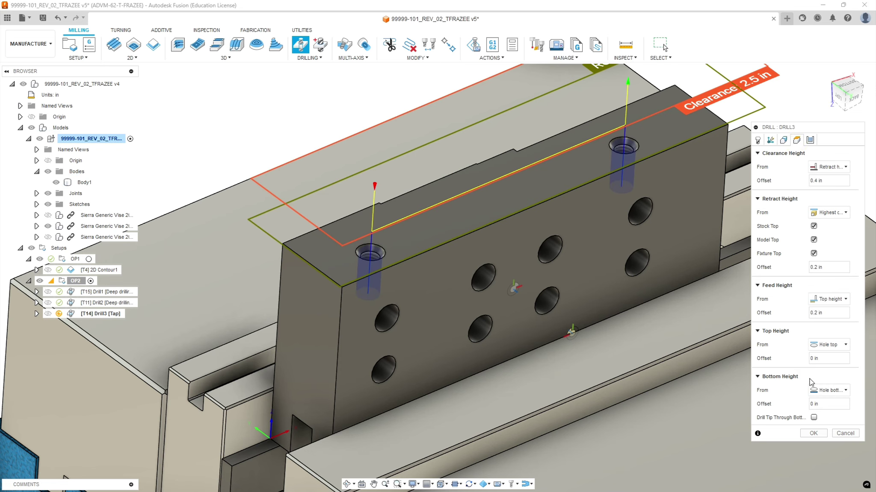
pyautogui.click(845, 390)
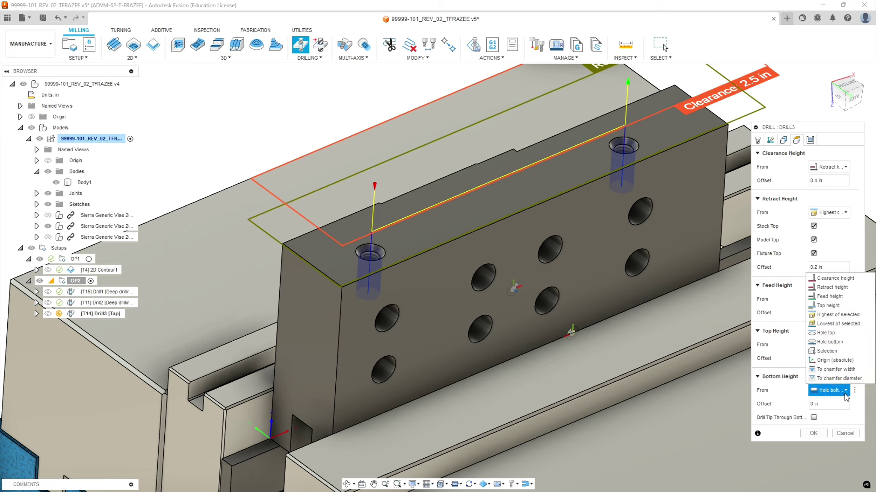
pyautogui.click(825, 333)
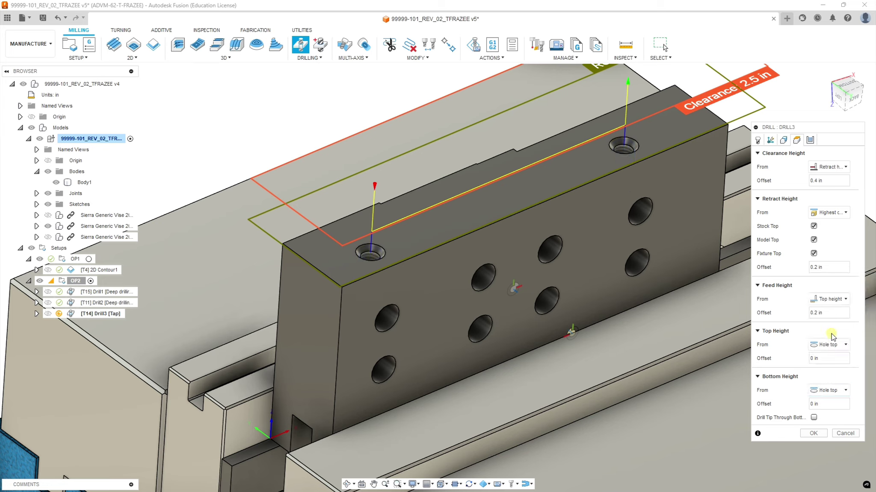
pyautogui.click(825, 405)
pyautogui.write('-.5')
pyautogui.keyDown('shift'); pyautogui.moveTo(623, 406); pyautogui.dragTo(577, 370, button='middle'); pyautogui.keyUp('shift')
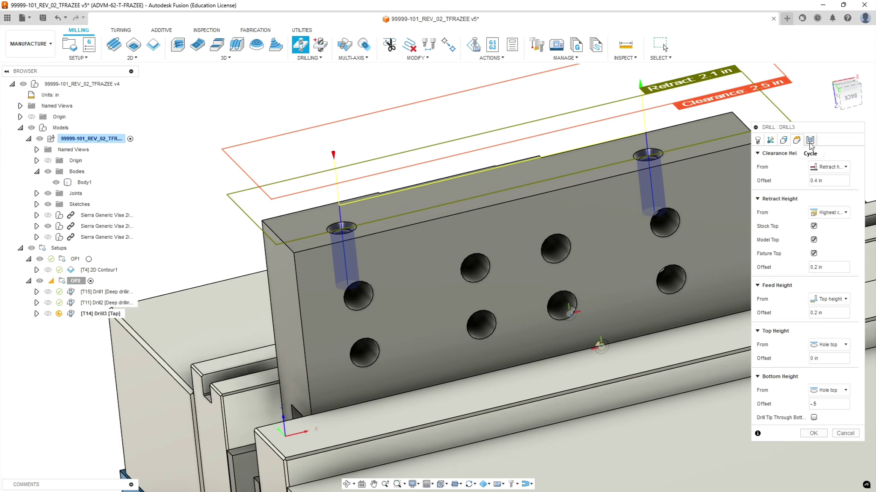
# Keep the Tapping cycle type, accept the operation, and check the tap toolpath over both holes.
pyautogui.click(797, 140)
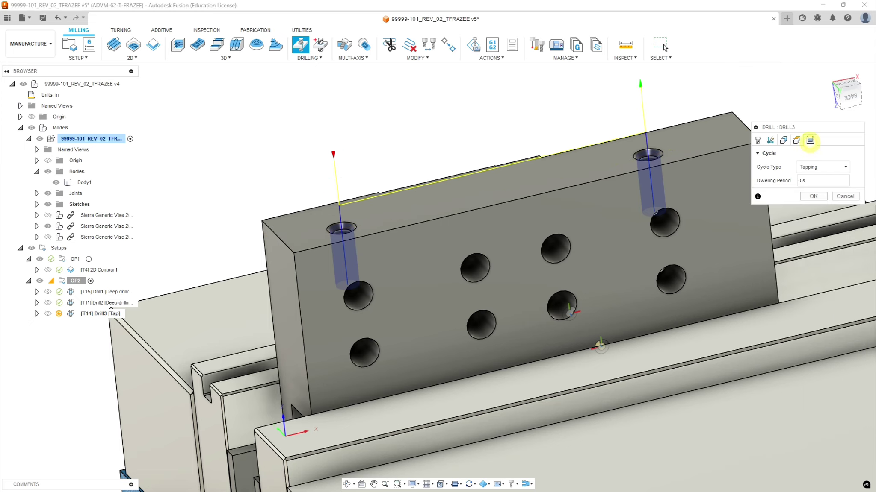
pyautogui.click(813, 196)
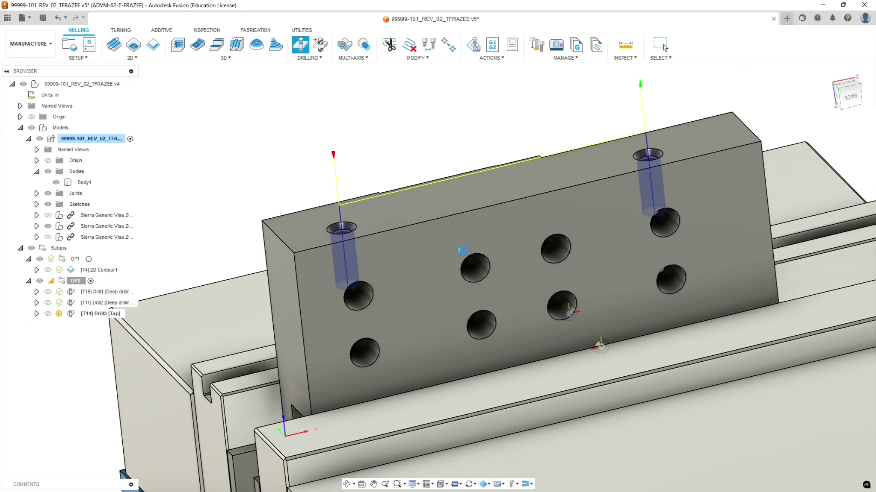
pyautogui.keyDown('shift'); pyautogui.moveTo(468, 257); pyautogui.dragTo(428, 240, button='middle'); pyautogui.keyUp('shift')
pyautogui.press('Escape')
pyautogui.scroll(-8, 475, 281)
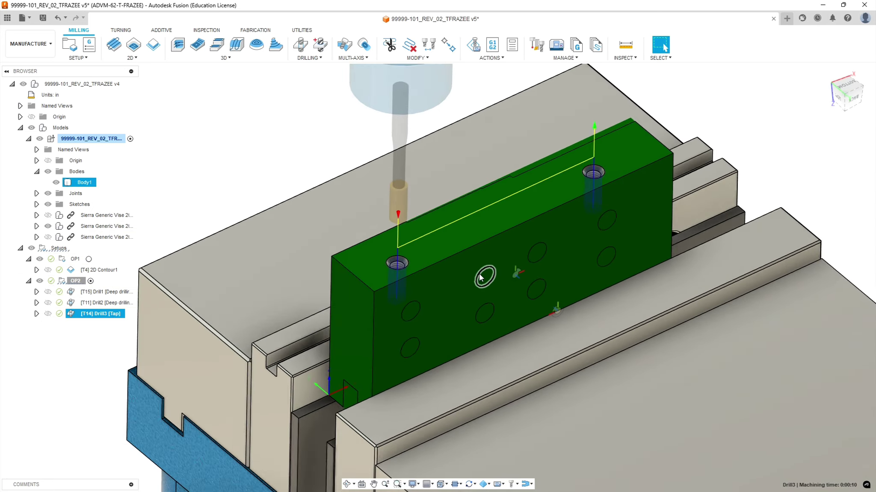
pyautogui.scroll(8, 475, 281)
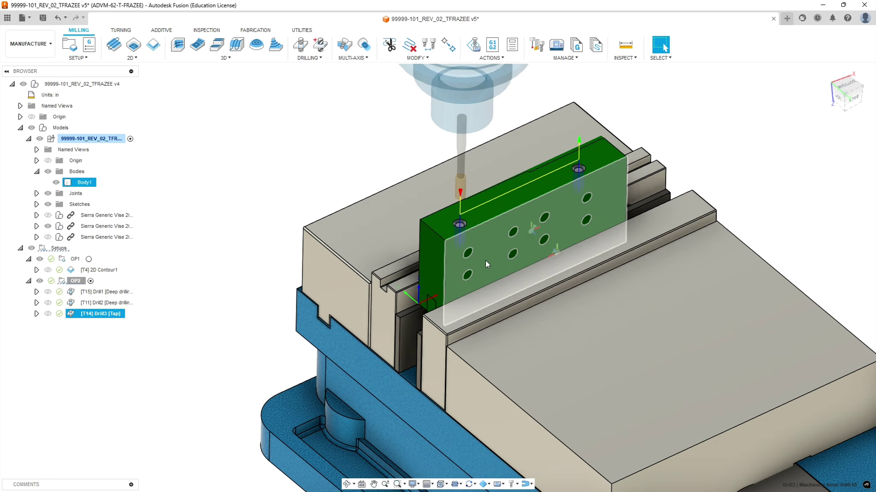
# Show the third vise in the model and hide the second one, so the part lies flat between the jaws.
pyautogui.click(243, 180)
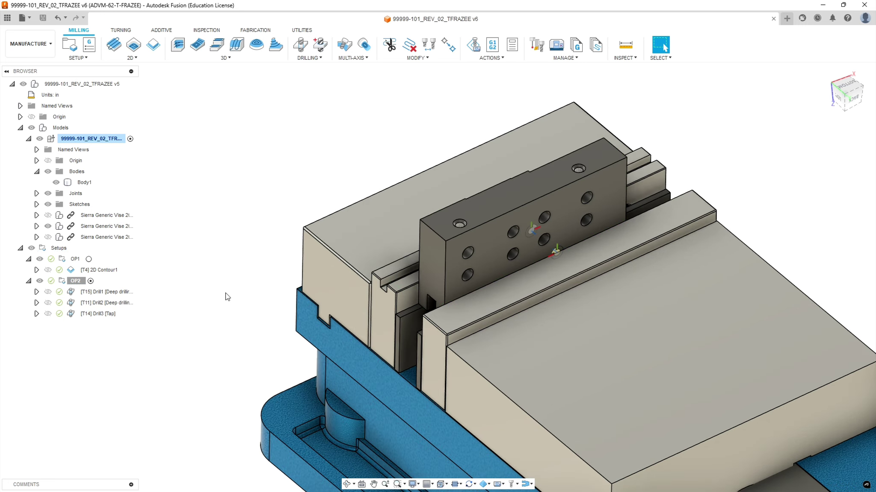
pyautogui.click(48, 237)
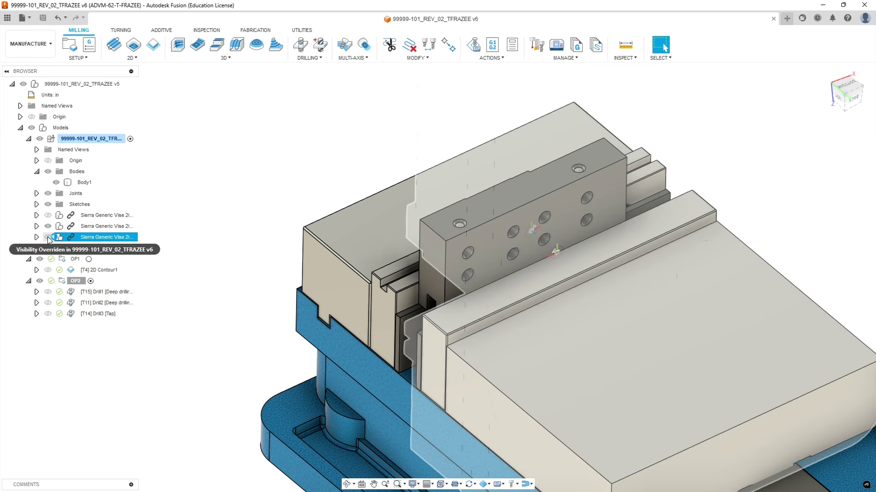
pyautogui.click(48, 237)
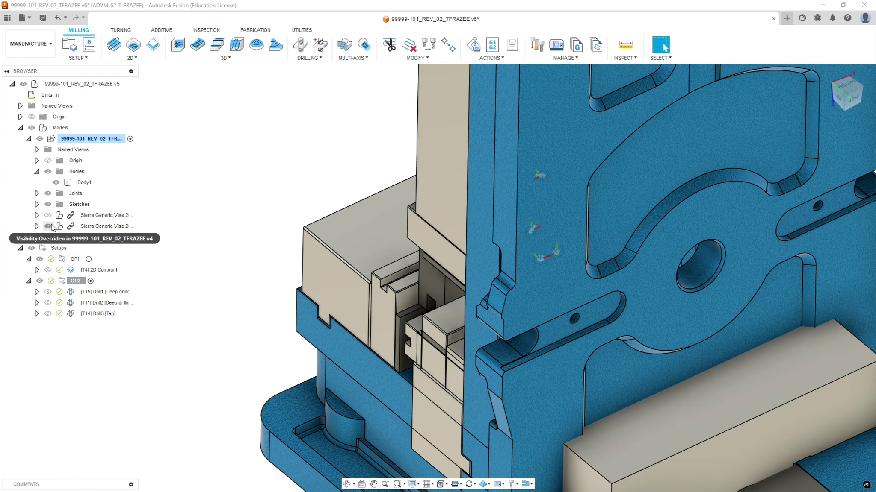
pyautogui.click(48, 226)
pyautogui.keyDown('shift'); pyautogui.moveTo(353, 136); pyautogui.dragTo(391, 186, button='middle'); pyautogui.keyUp('shift')
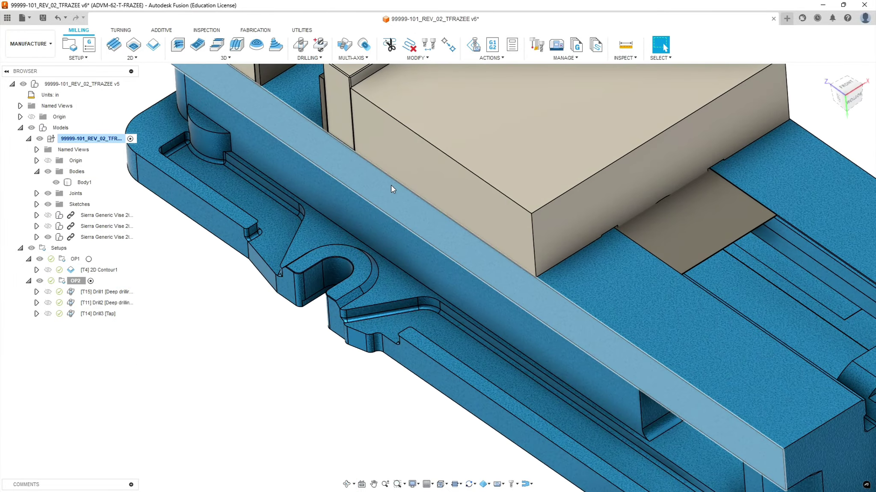
pyautogui.press('F6')
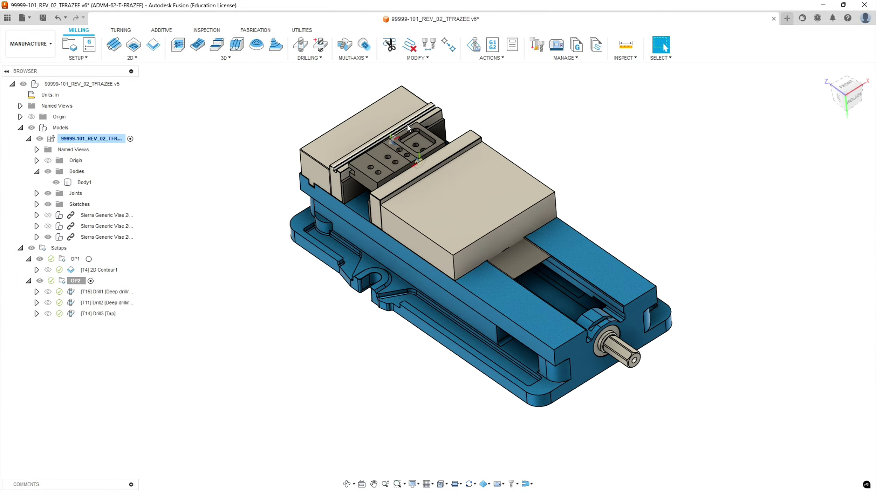
pyautogui.scroll(5, 427, 128)
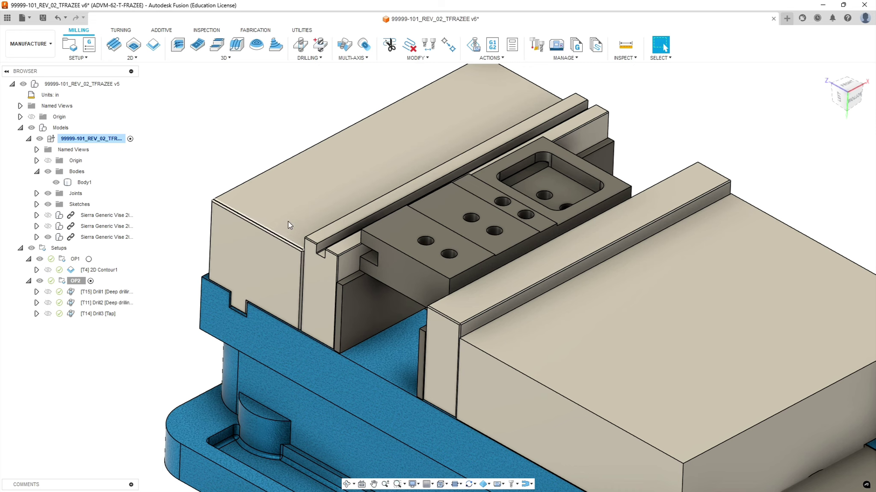
# Create a third milling setup, keeping its stock taken from the preceding setup.
pyautogui.rightClick(60, 248)
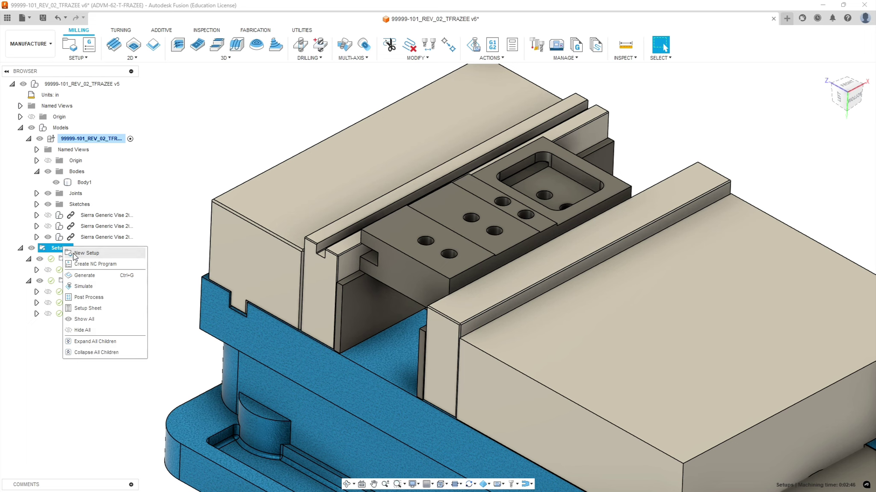
pyautogui.click(86, 253)
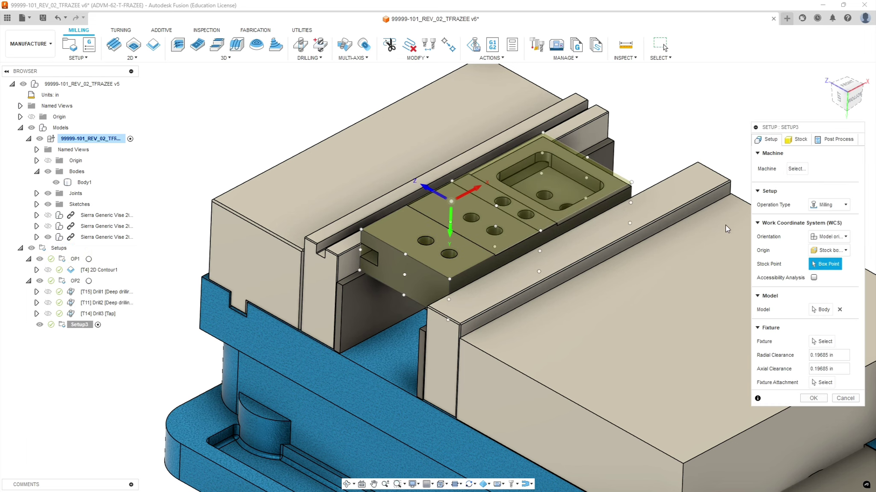
pyautogui.click(797, 139)
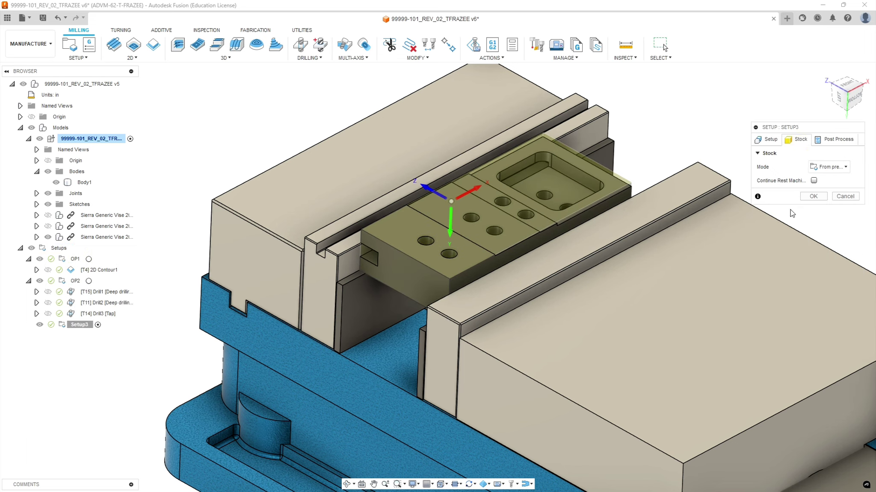
pyautogui.click(769, 140)
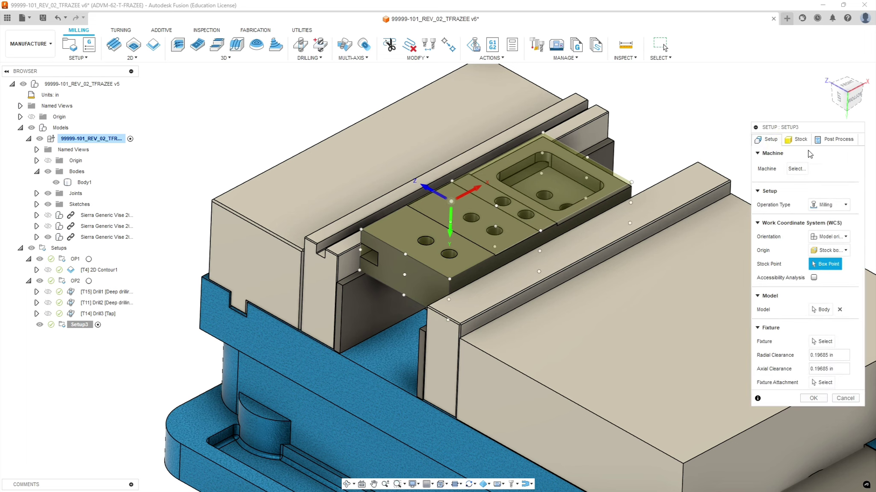
# Orient the setup's WCS by Z axis/plane & X axis, using the part's upper face for Z and a lengthwise upper edge for X.
pyautogui.click(839, 236)
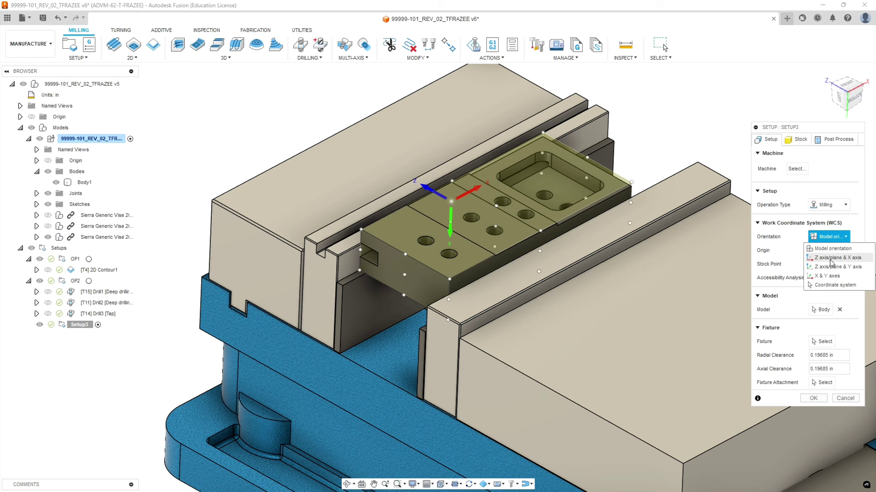
pyautogui.click(829, 258)
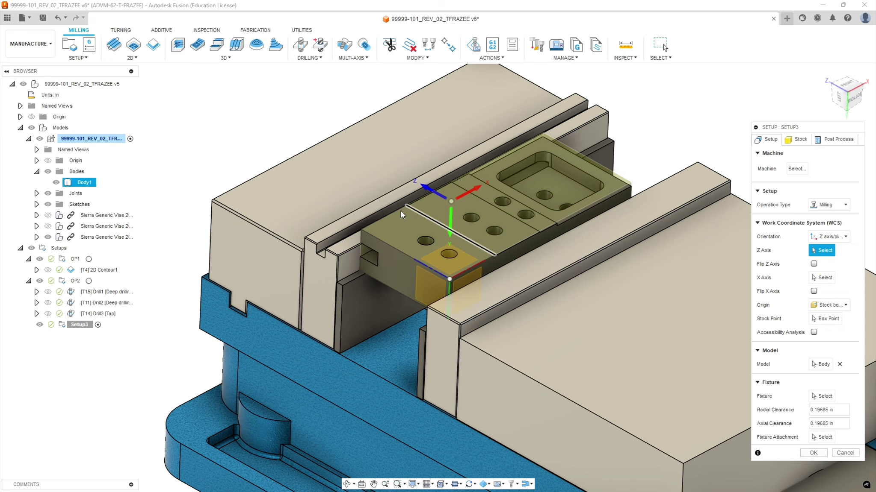
pyautogui.click(399, 229)
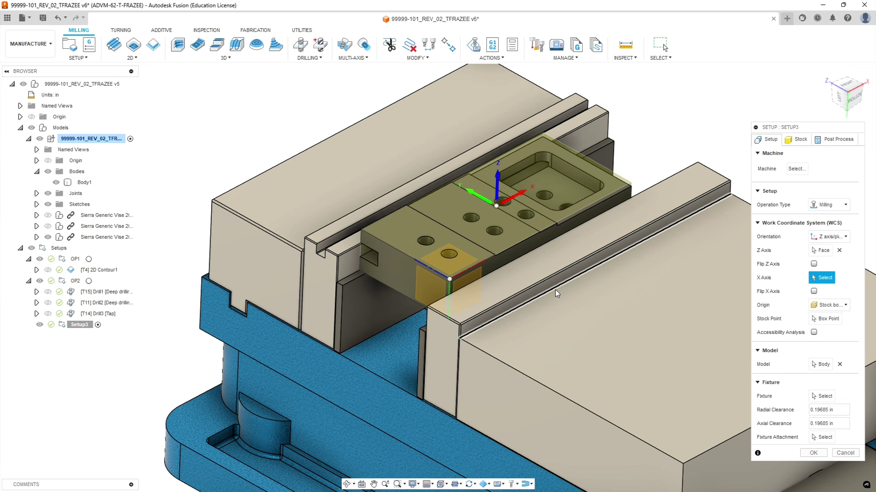
pyautogui.click(485, 261)
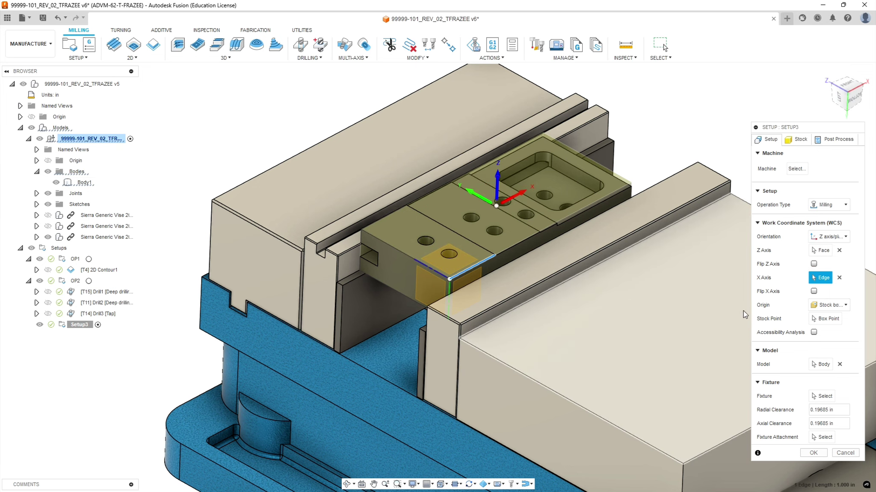
pyautogui.click(708, 138)
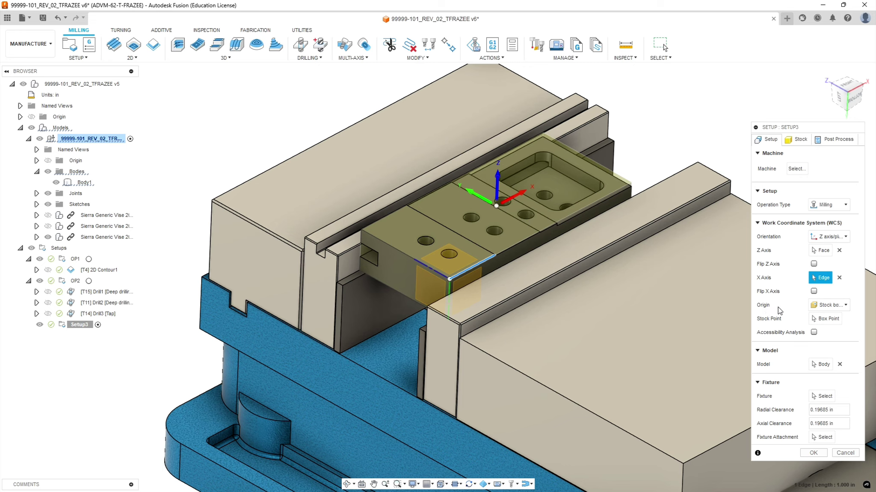
# Place the WCS origin on the model box point at the lower corner of the slotted end, beside the fixed jaw.
pyautogui.click(829, 305)
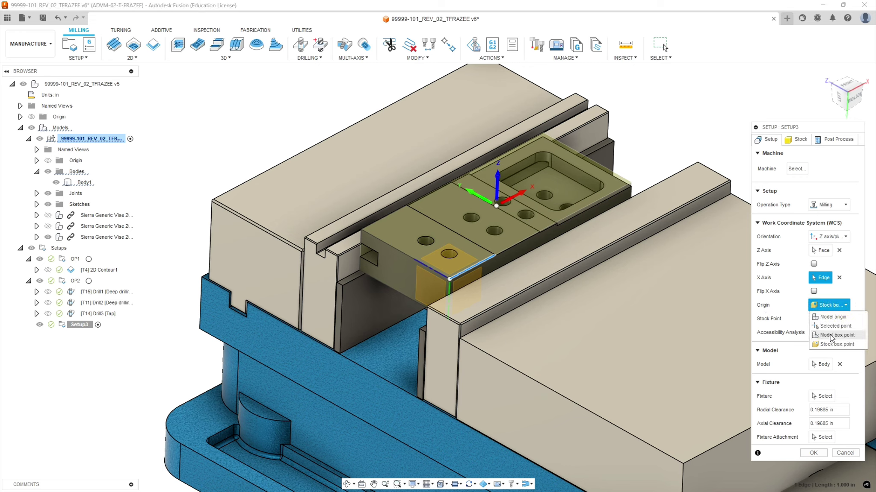
pyautogui.click(830, 336)
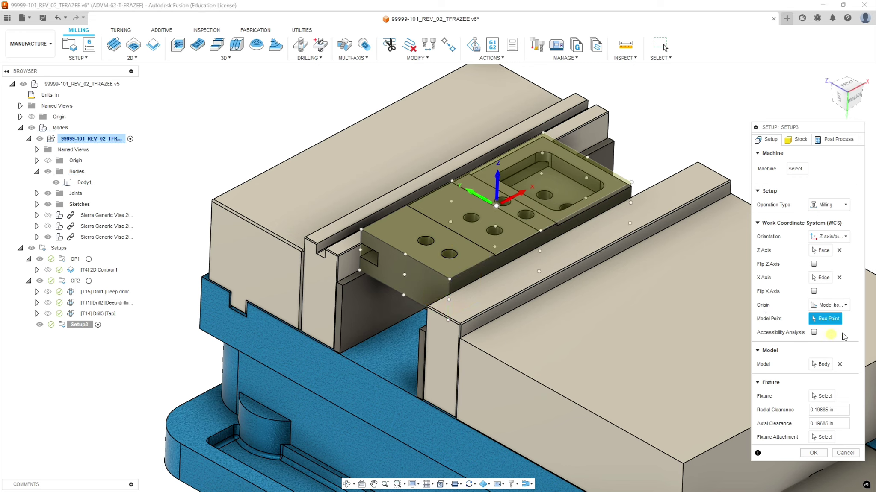
pyautogui.click(360, 271)
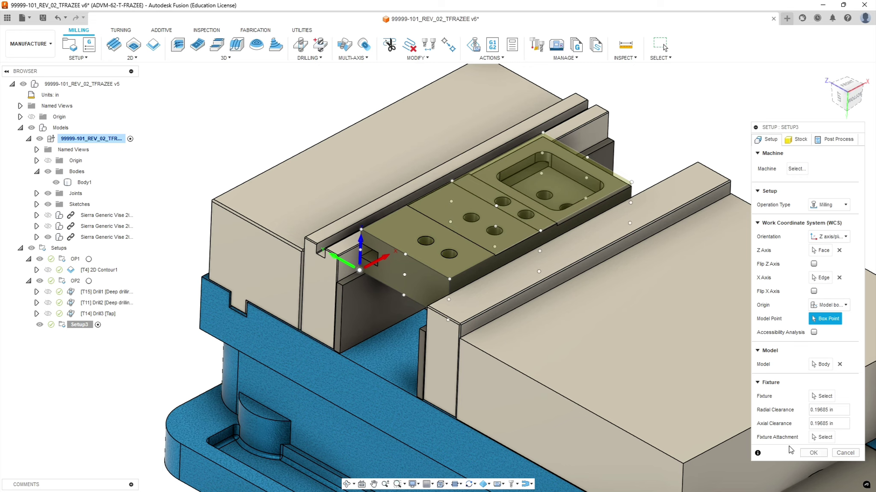
# Set the setup's program number to 1013 and its program comment to OP3, review the WCS offset, and accept the setup.
pyautogui.click(837, 140)
pyautogui.doubleClick(827, 167)
pyautogui.write('101')
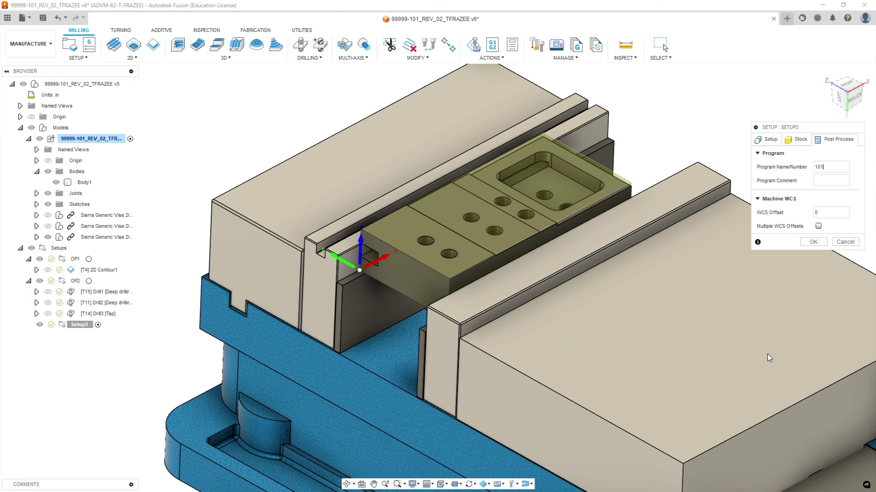
pyautogui.write('3')
pyautogui.click(821, 180)
pyautogui.write('0P3')
pyautogui.click(819, 212)
pyautogui.press('Return')
# Rename the new setup as OP3.
pyautogui.click(80, 314)
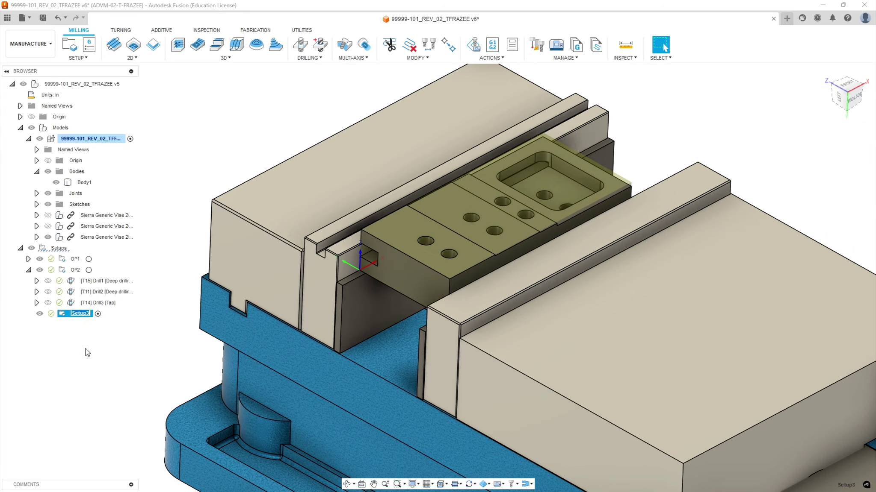
pyautogui.write('OP3')
pyautogui.press('Return')
pyautogui.keyDown('shift'); pyautogui.moveTo(578, 240); pyautogui.dragTo(612, 237, button='middle'); pyautogui.keyUp('shift')
pyautogui.press('Escape')
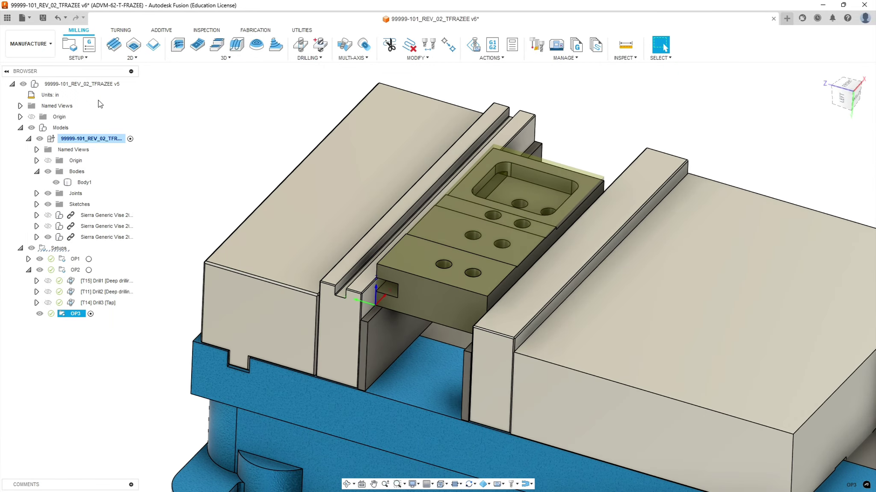
# Switch to the 99999-101 part drawing in Acrobat, examine the diameter limits of the tight-tolerance thru holes, and return to Fusion.
pyautogui.hotkey('alt', 'Tab')
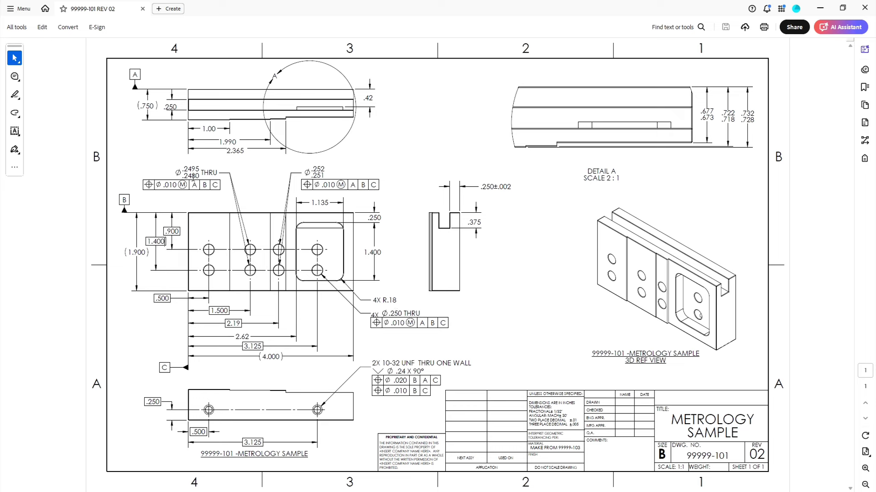
pyautogui.moveTo(183, 168); pyautogui.dragTo(200, 169)
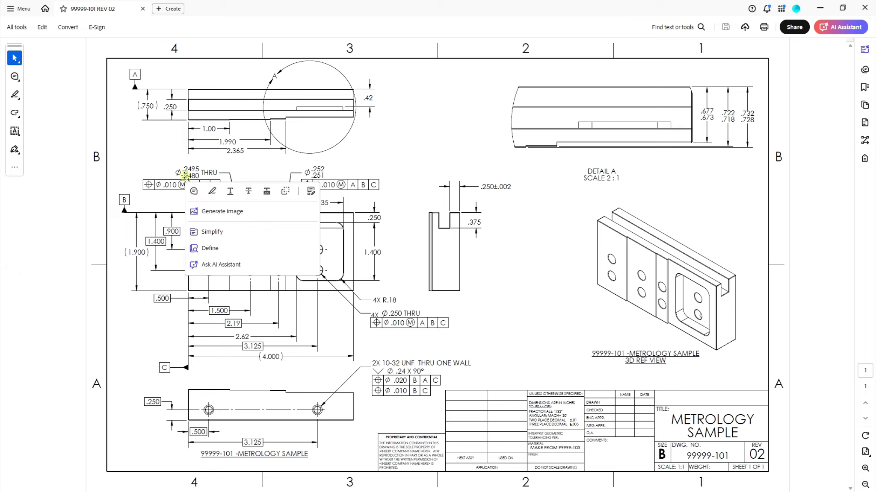
pyautogui.click(182, 176)
pyautogui.moveTo(181, 176); pyautogui.dragTo(199, 176)
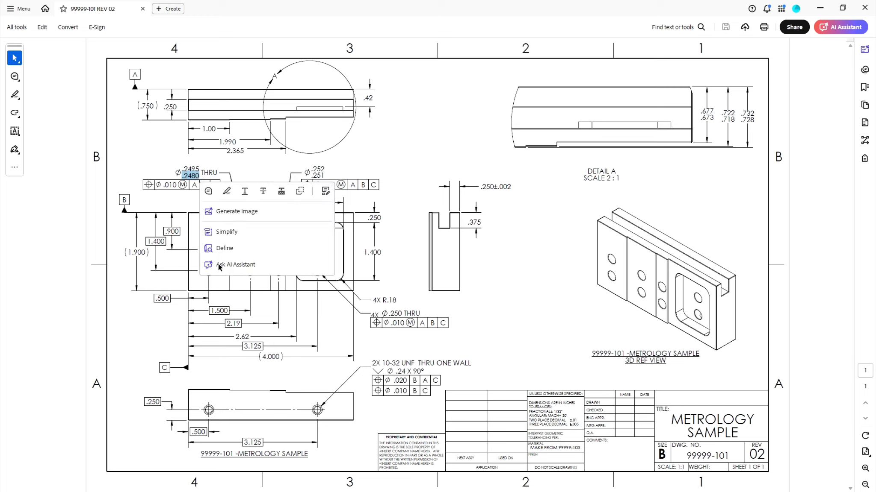
pyautogui.click(327, 334)
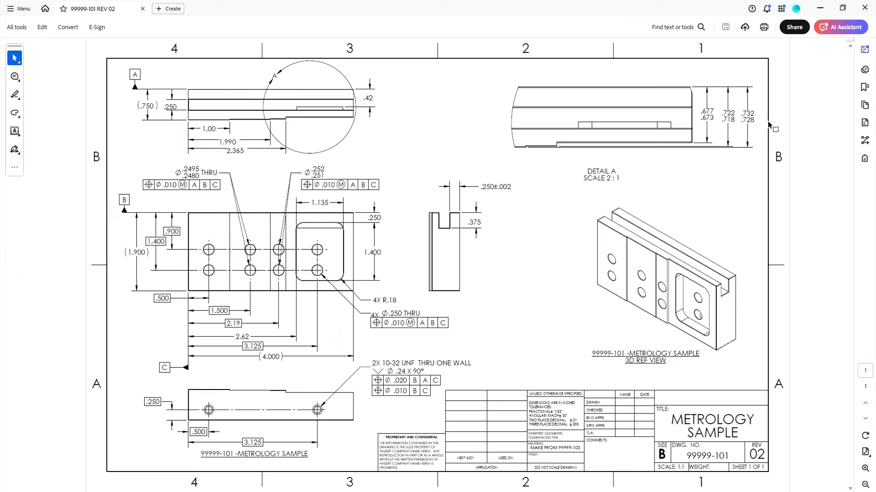
pyautogui.click(820, 9)
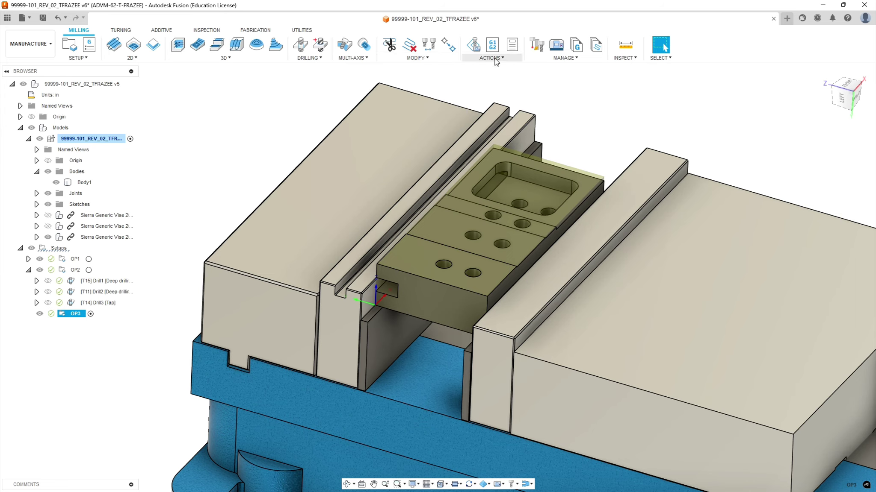
# Copy tool 9, the 6.30MM - 0.250" solid carbide drill, from the Sierra_VF1_aluminum tool library.
pyautogui.click(536, 45)
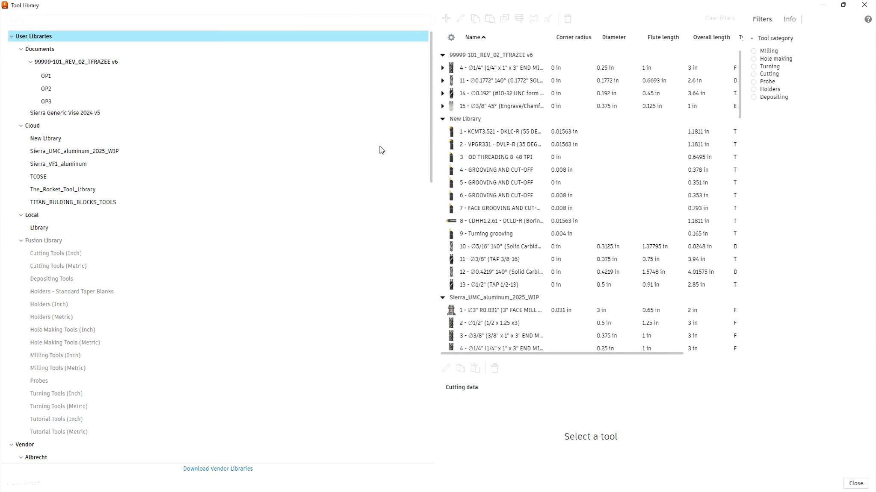
pyautogui.click(63, 164)
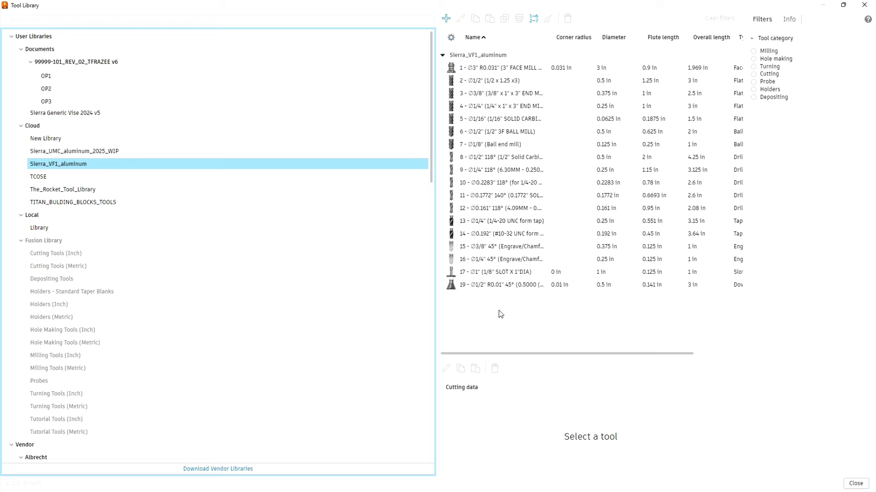
pyautogui.click(507, 171)
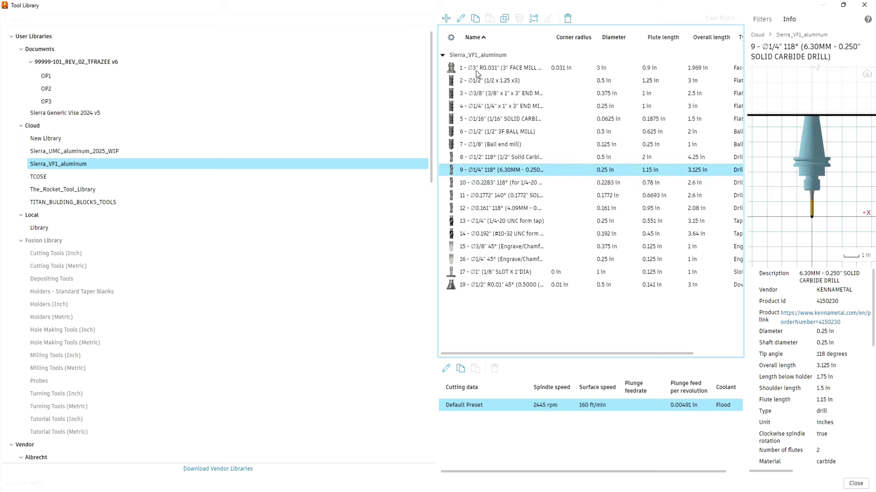
pyautogui.click(475, 19)
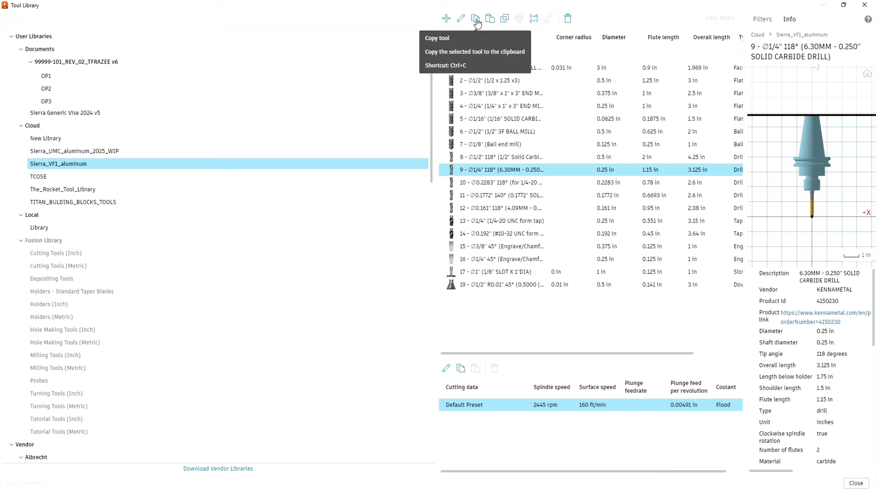
# Paste the copied solid carbide drill into the part document's own tool library.
pyautogui.click(57, 101)
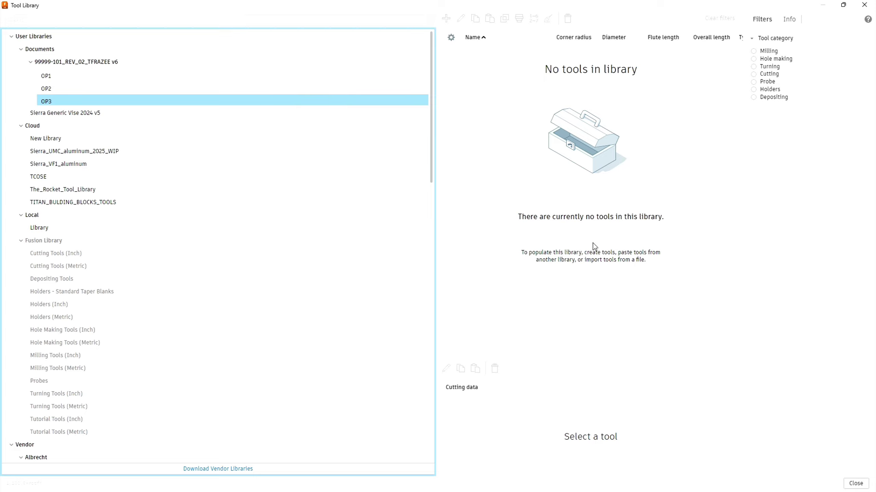
pyautogui.click(102, 62)
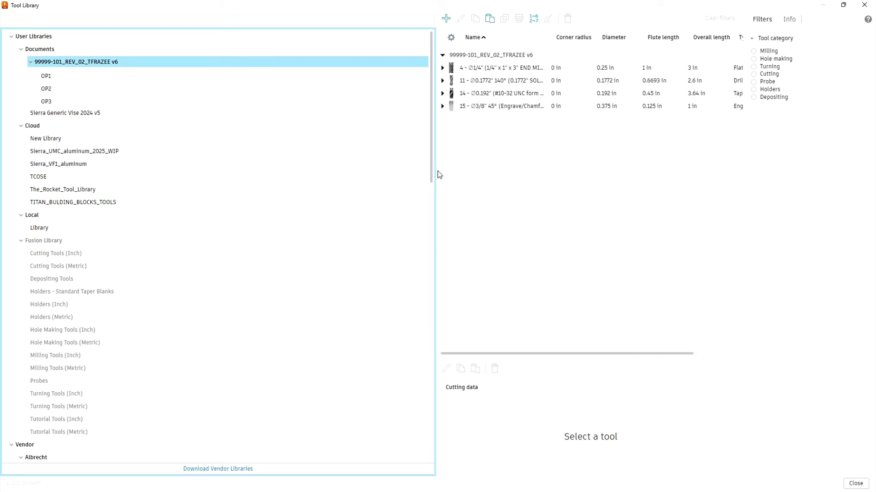
pyautogui.rightClick(505, 143)
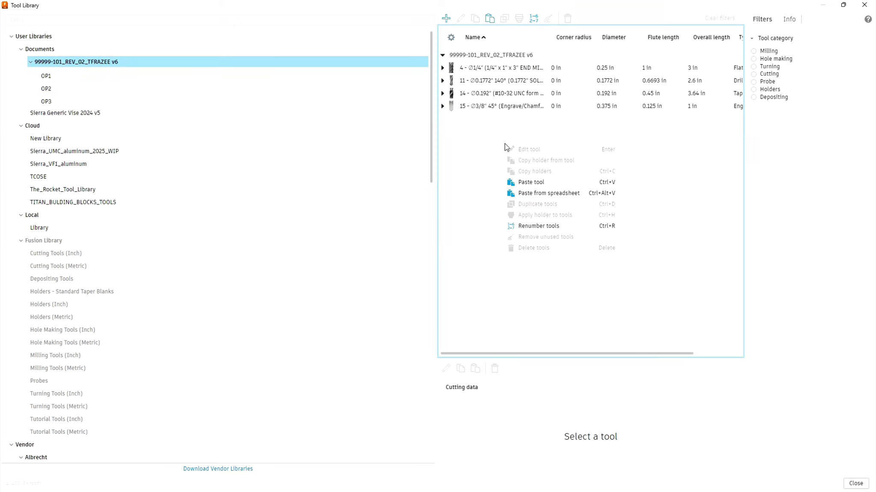
pyautogui.click(531, 182)
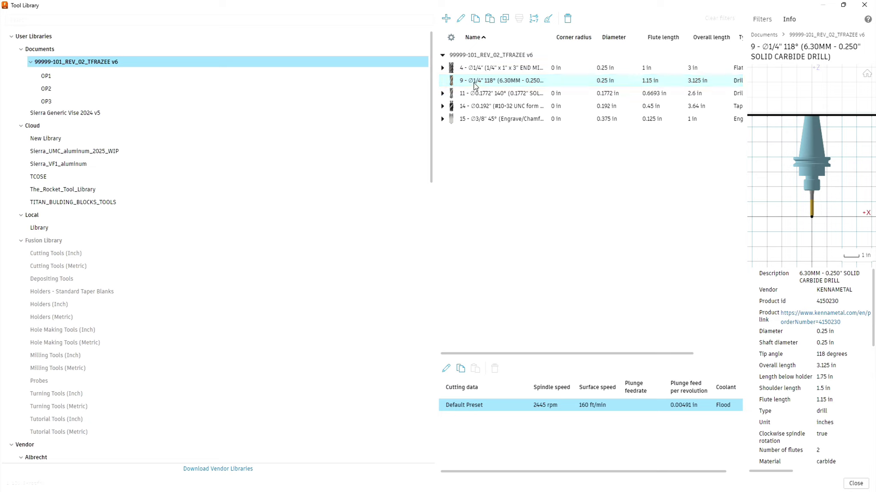
# Open the pasted 6.30MM - 0.250" drill for editing, check the Starrett decimal equivalents chart in Acrobat for drill sizes near 1/4 inch, and return to Fusion.
pyautogui.click(461, 21)
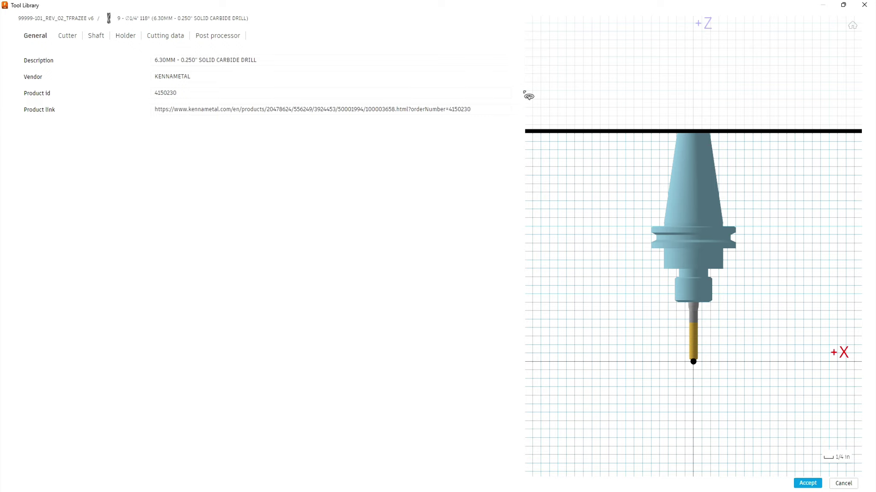
pyautogui.hotkey('alt', 'Tab')
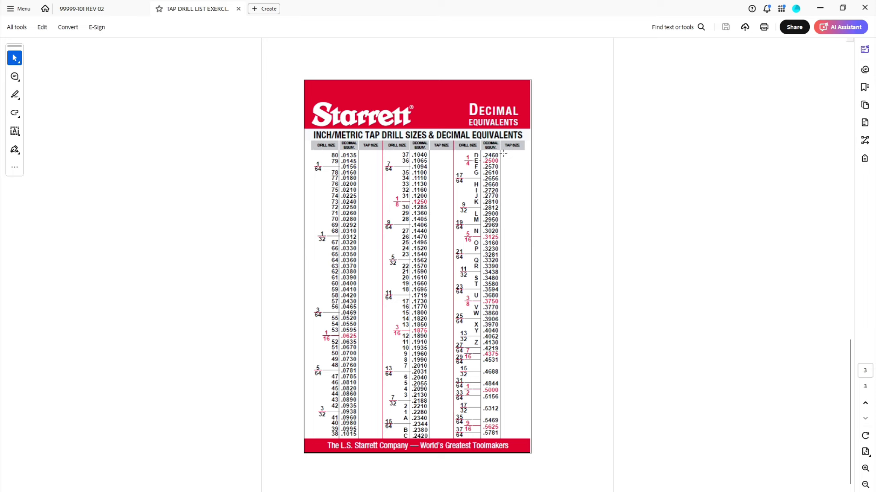
pyautogui.click(821, 9)
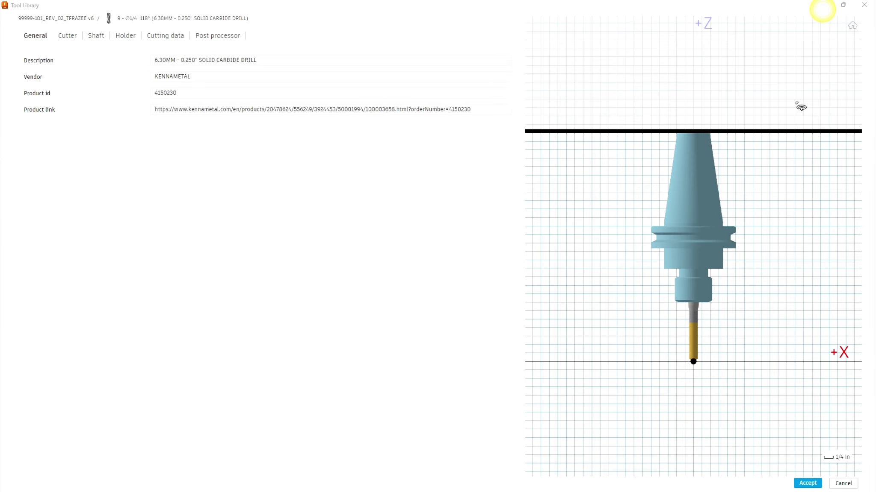
# Change the copied drill's description to "#D -.246 DRILL".
pyautogui.click(169, 61)
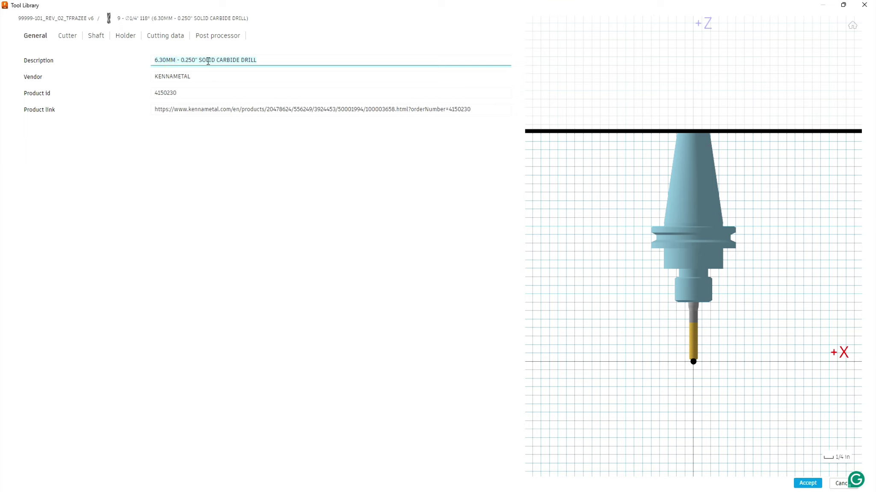
pyautogui.click(268, 59)
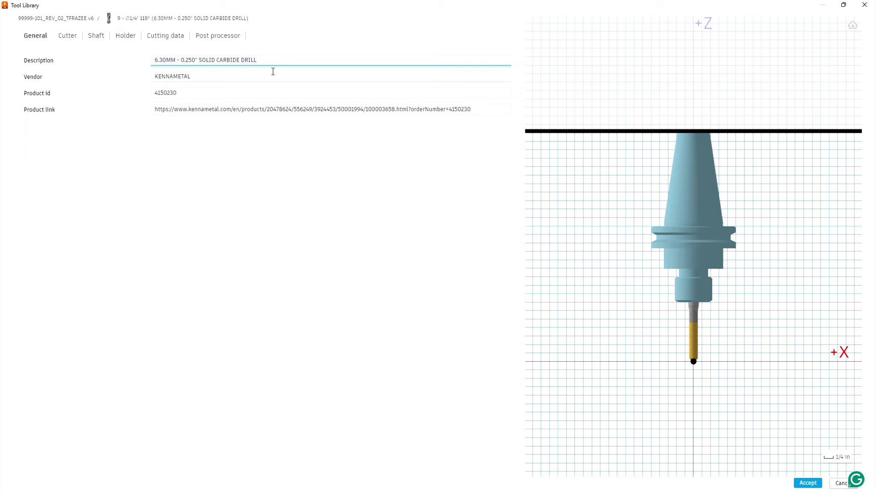
pyautogui.press('BackSpace')
pyautogui.press('BackSpace')
pyautogui.press('BackSpace')
pyautogui.press('BackSpace')
pyautogui.press('BackSpace')
pyautogui.press('BackSpace')
pyautogui.press('BackSpace')
pyautogui.press('BackSpace')
pyautogui.press('BackSpace')
pyautogui.press('BackSpace')
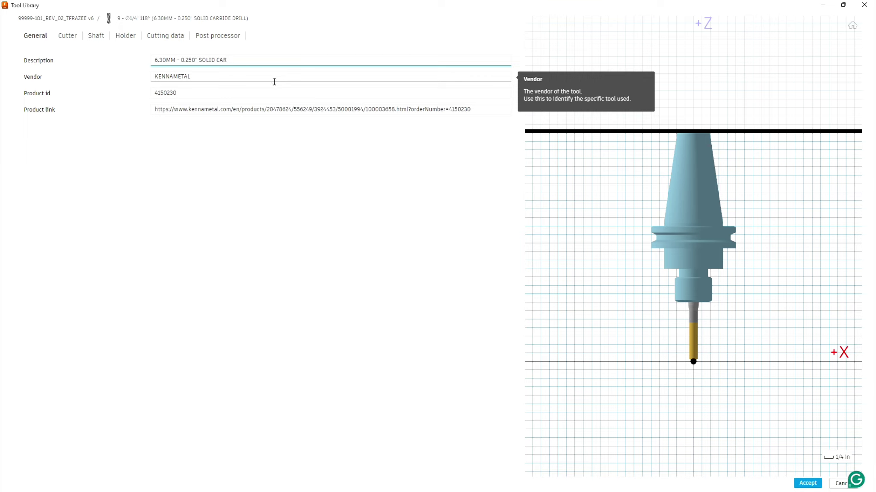
pyautogui.press('BackSpace')
pyautogui.press('BackSpace')
pyautogui.press('BackSpace')
pyautogui.press('BackSpace')
pyautogui.press('BackSpace')
pyautogui.press('BackSpace')
pyautogui.press('BackSpace')
pyautogui.press('BackSpace')
pyautogui.press('BackSpace')
pyautogui.press('BackSpace')
pyautogui.press('BackSpace')
pyautogui.press('BackSpace')
pyautogui.press('BackSpace')
pyautogui.press('BackSpace')
pyautogui.press('BackSpace')
pyautogui.press('BackSpace')
pyautogui.press('BackSpace')
pyautogui.press('BackSpace')
pyautogui.press('BackSpace')
pyautogui.press('BackSpace')
pyautogui.press('BackSpace')
pyautogui.press('BackSpace')
pyautogui.press('BackSpace')
pyautogui.press('BackSpace')
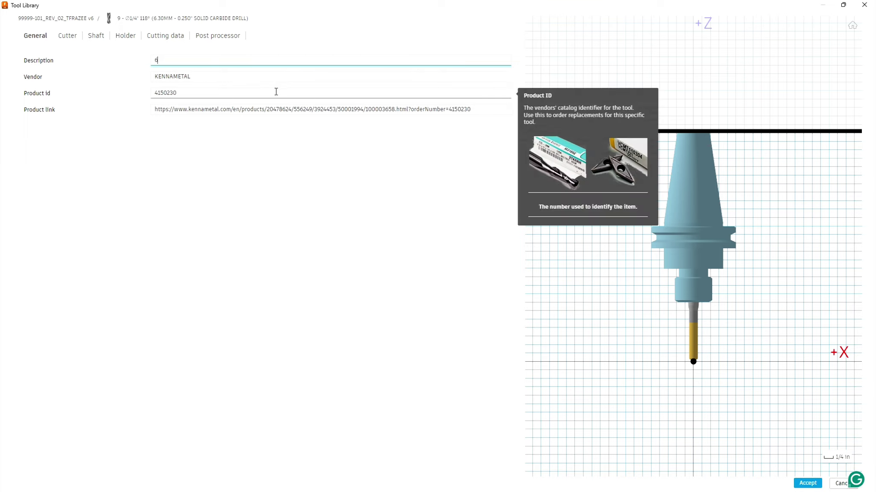
pyautogui.press('BackSpace')
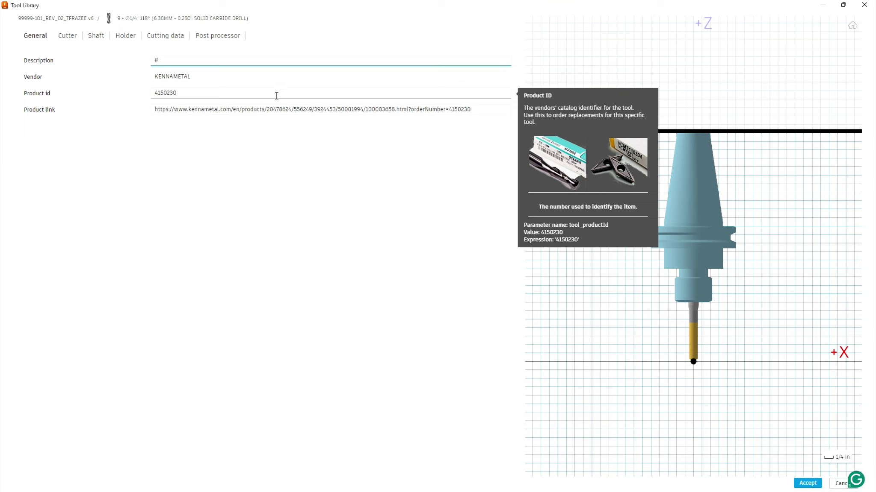
pyautogui.write('#D -.2')
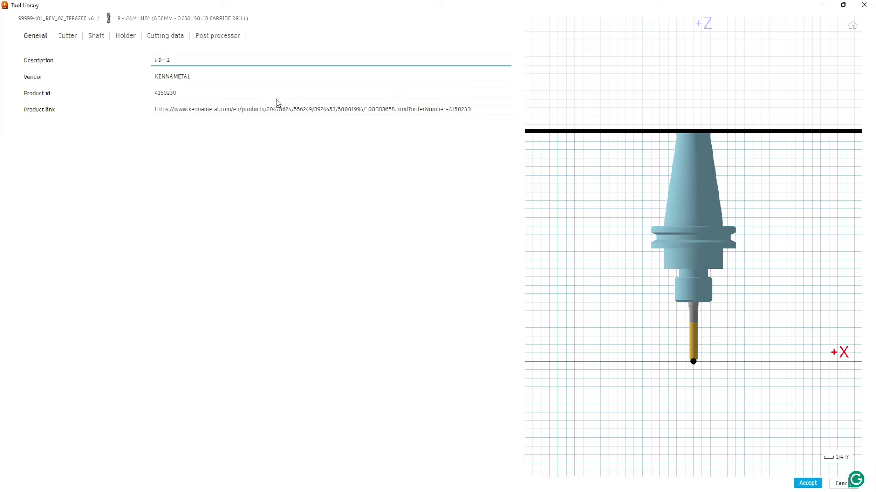
pyautogui.write('46 Drill')
pyautogui.press('BackSpace')
pyautogui.press('BackSpace')
pyautogui.press('BackSpace')
pyautogui.press('BackSpace')
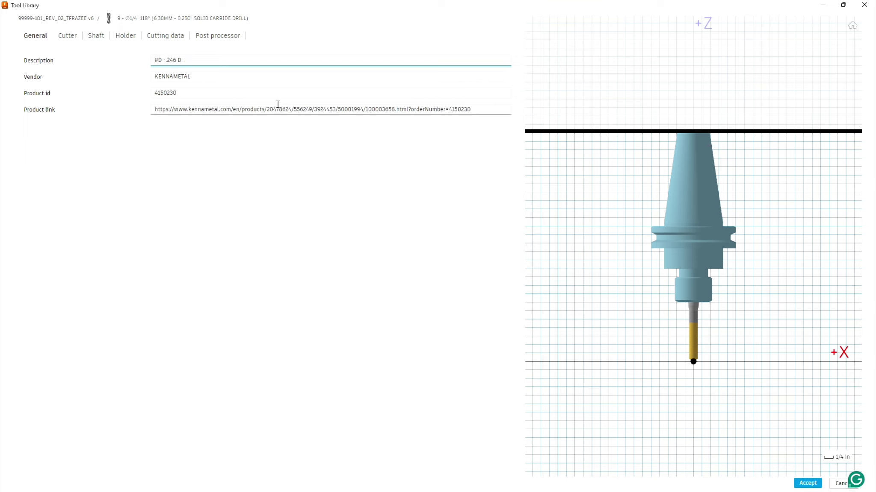
pyautogui.write('RILL')
# Clear the vendor, product ID and product link from the drill's general information.
pyautogui.click(229, 77)
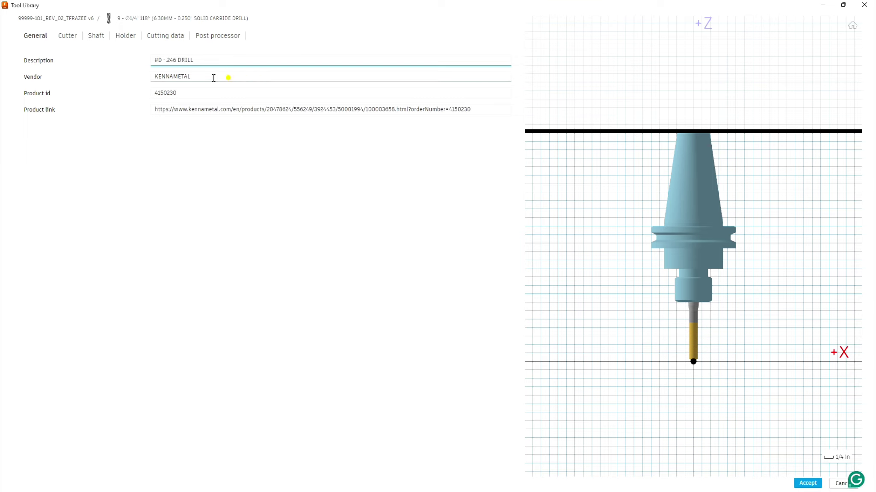
pyautogui.moveTo(216, 78); pyautogui.dragTo(103, 74)
pyautogui.press('BackSpace')
pyautogui.click(203, 90)
pyautogui.moveTo(203, 89); pyautogui.dragTo(160, 130)
pyautogui.press('BackSpace')
pyautogui.press('Tab')
pyautogui.click(474, 109)
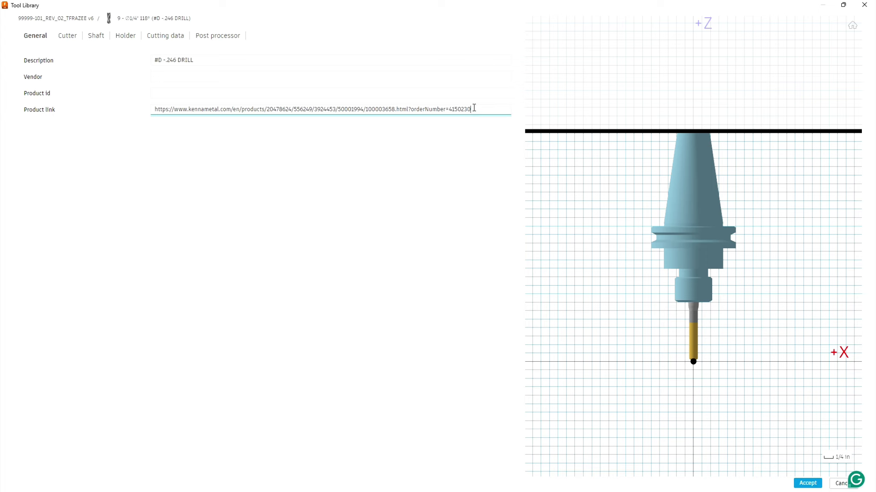
pyautogui.moveTo(474, 109); pyautogui.dragTo(91, 106)
pyautogui.press('BackSpace')
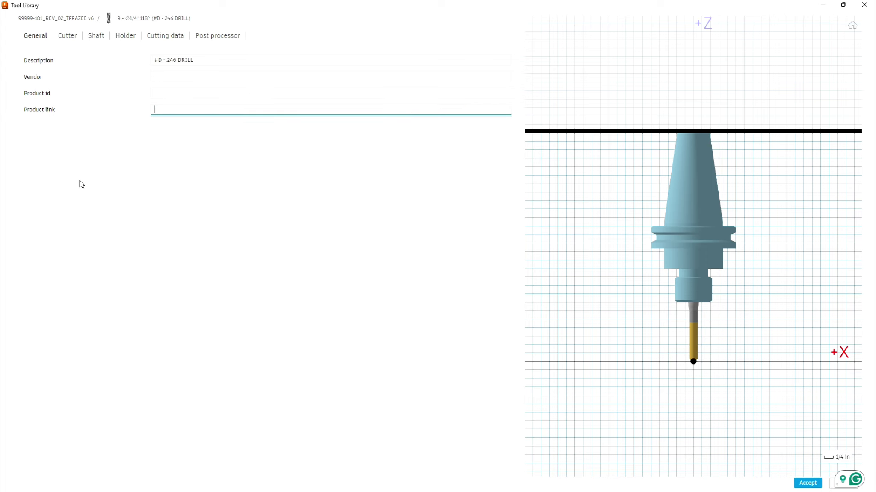
# Open the material choices in the drill's cutter settings.
pyautogui.click(64, 37)
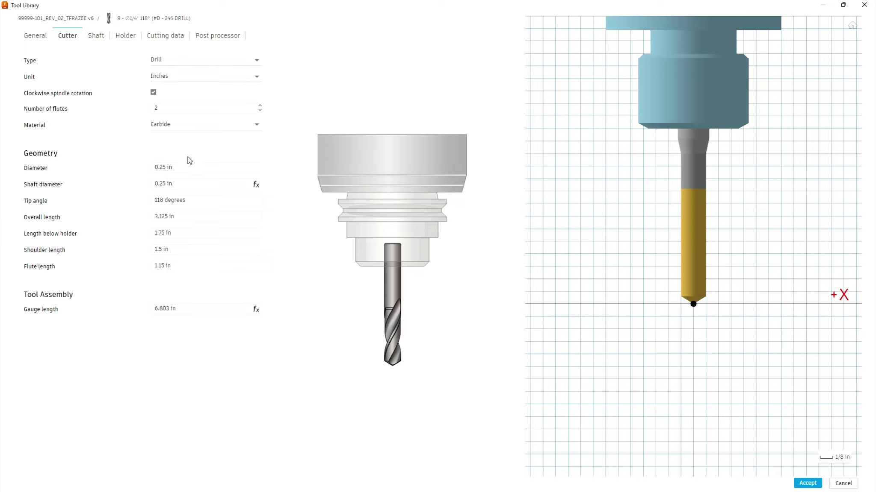
pyautogui.click(257, 125)
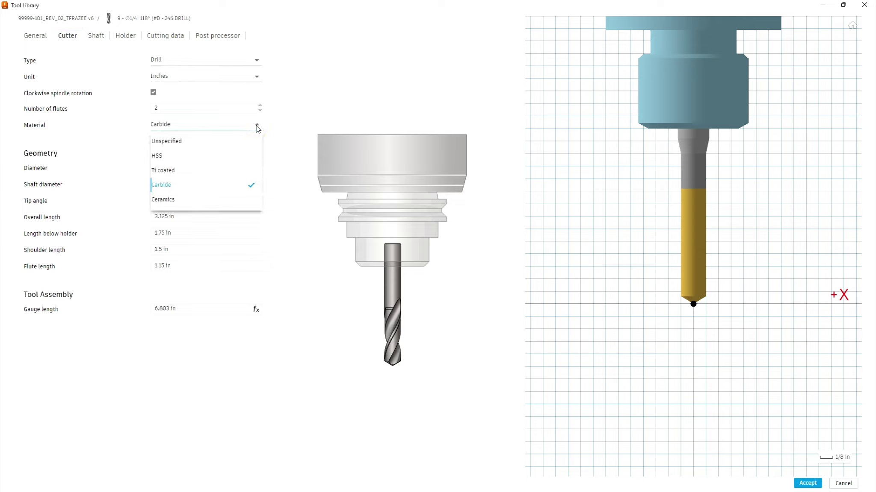